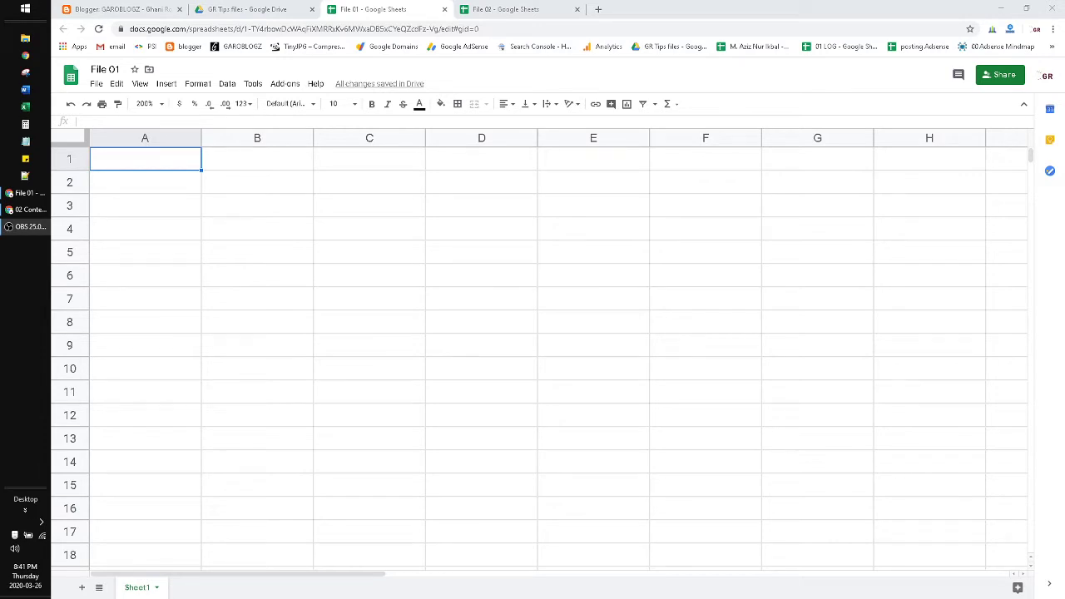
Move File 02 into its own browser window and arrange File 01 and File 02 side by side
left_click(522, 7)
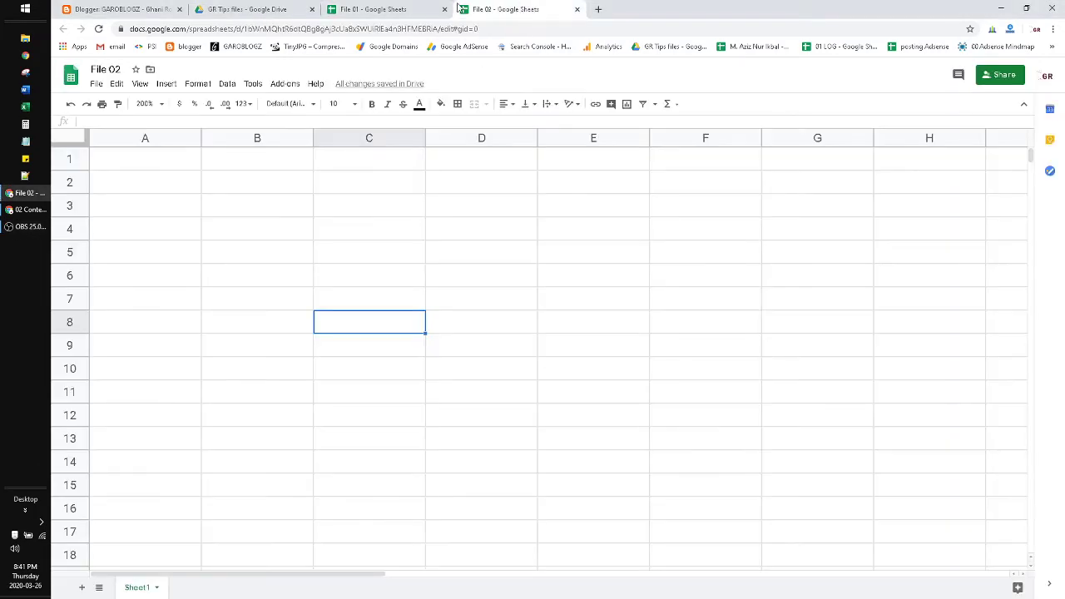
left_click(382, 10)
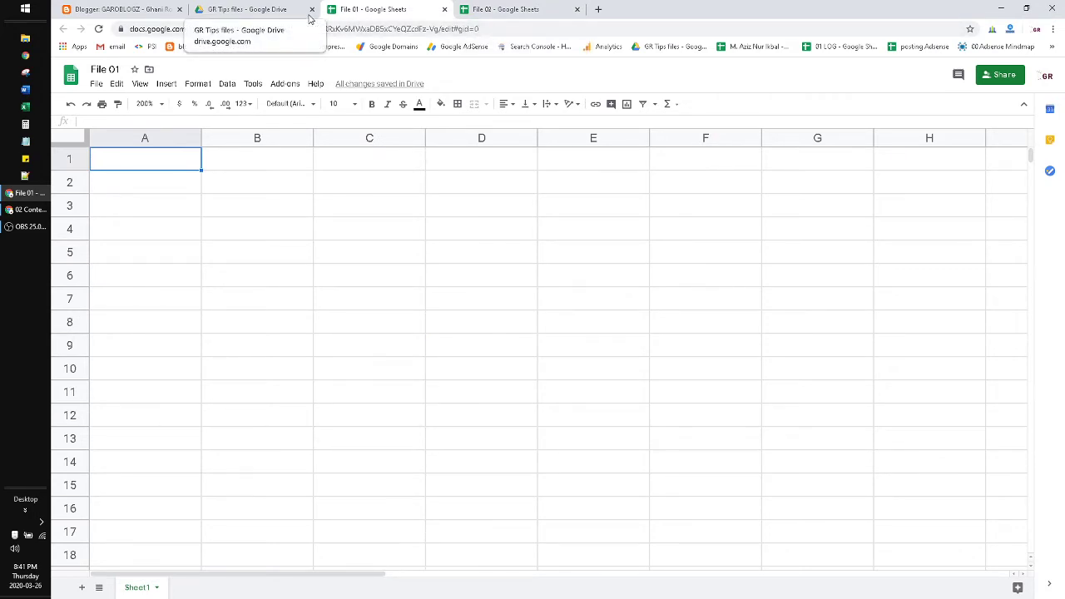
left_click(544, 11)
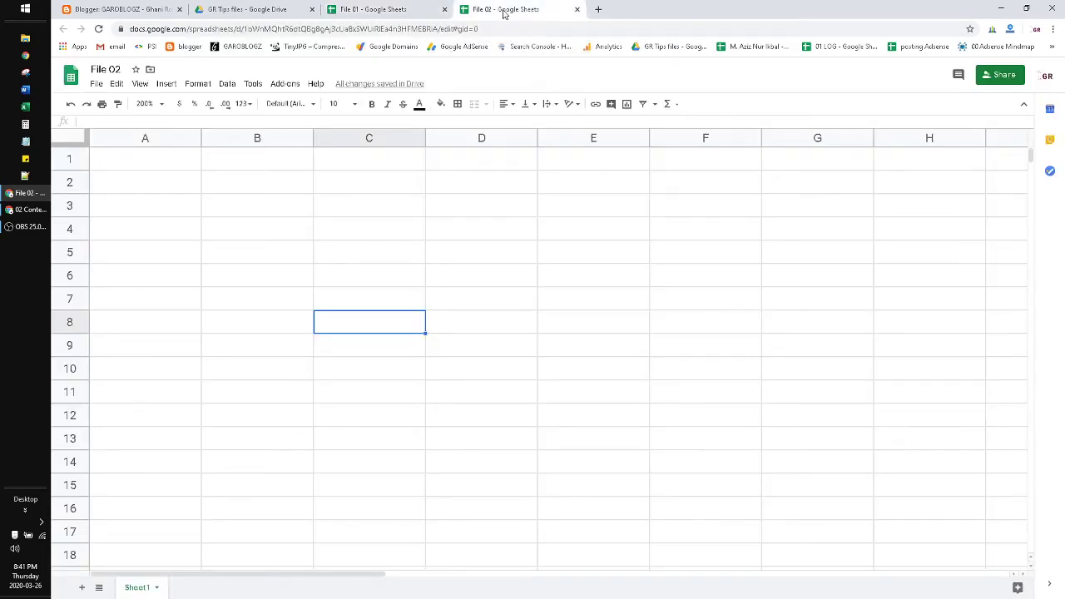
left_click_drag(504, 11, 571, 90)
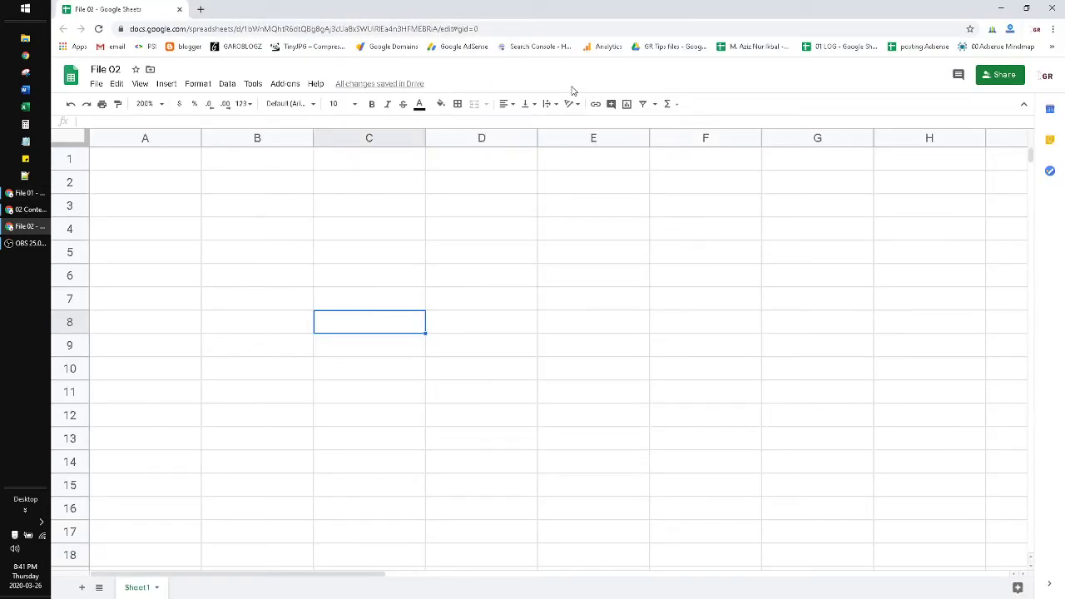
key("super+Right")
left_click(513, 18)
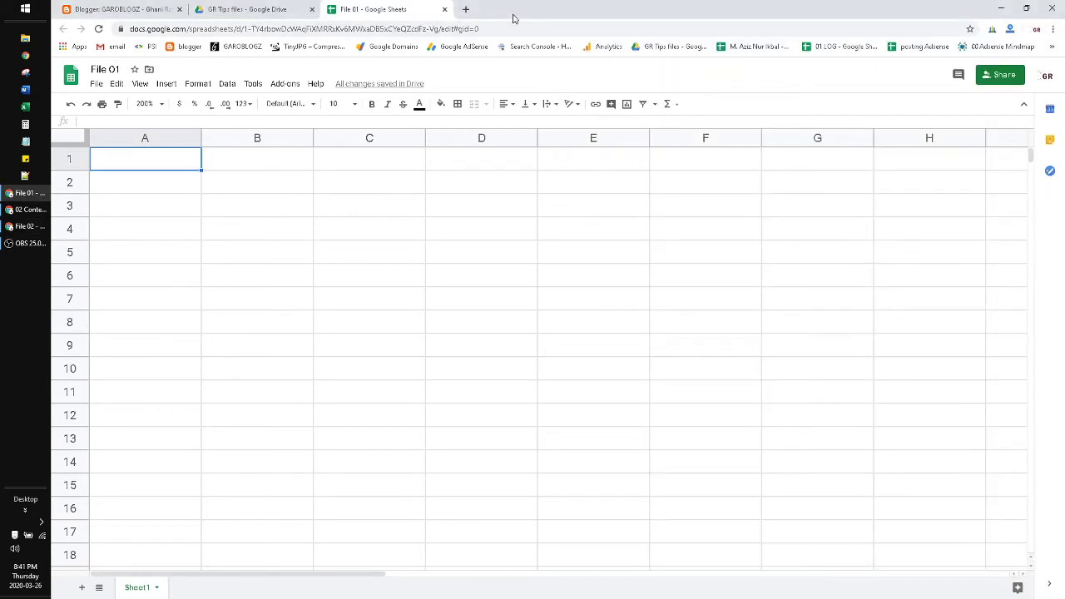
key("super+Left")
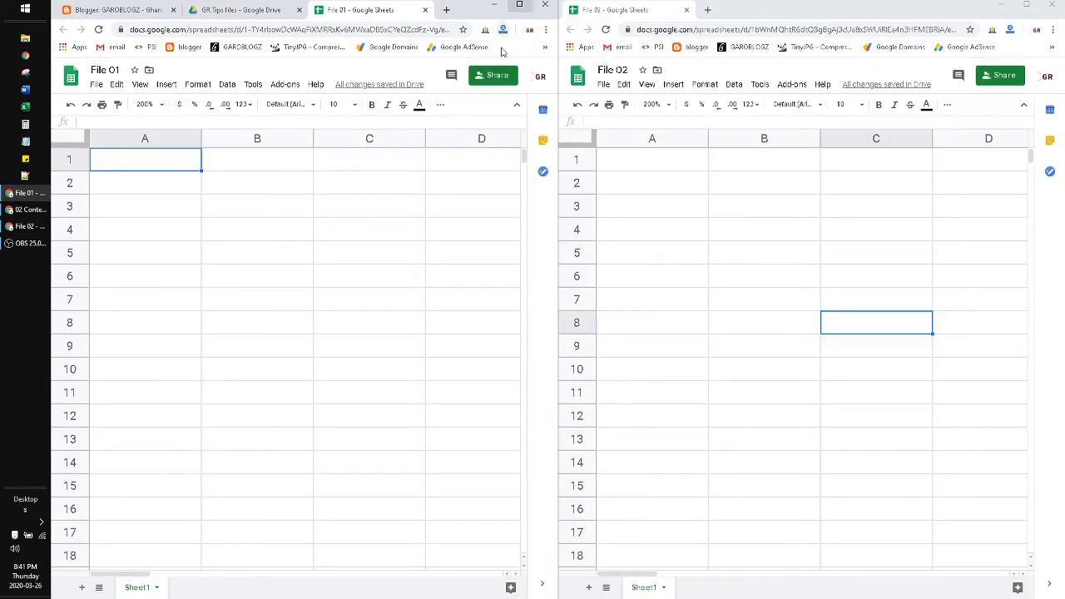
Enter "DATA FROM 01" in cell A1 of File 01
left_click(242, 230)
left_click(168, 168)
type("DATA FR")
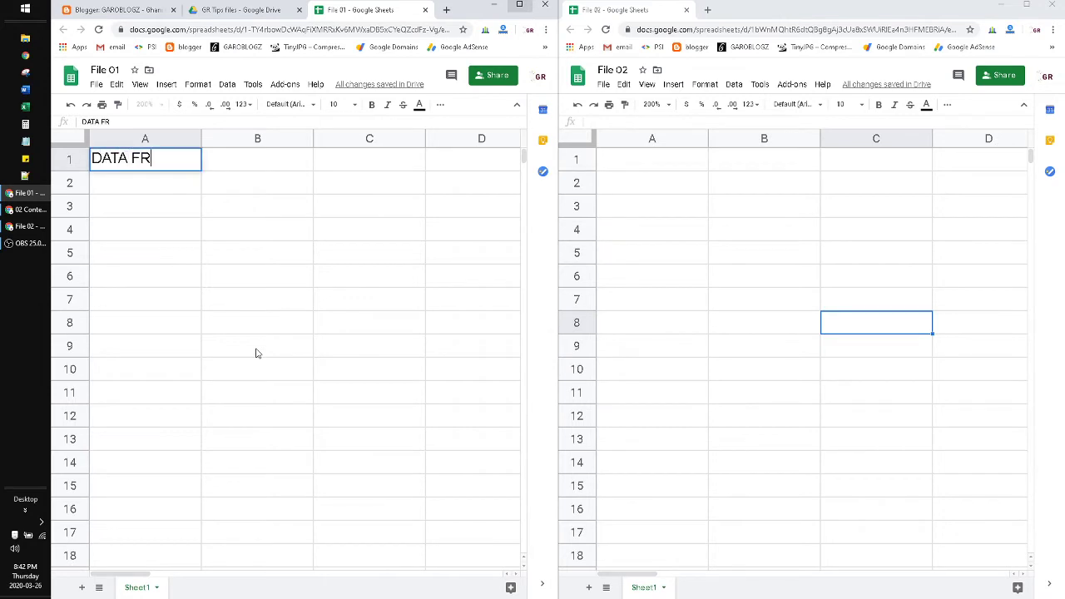
type("OM 01")
left_click(256, 353)
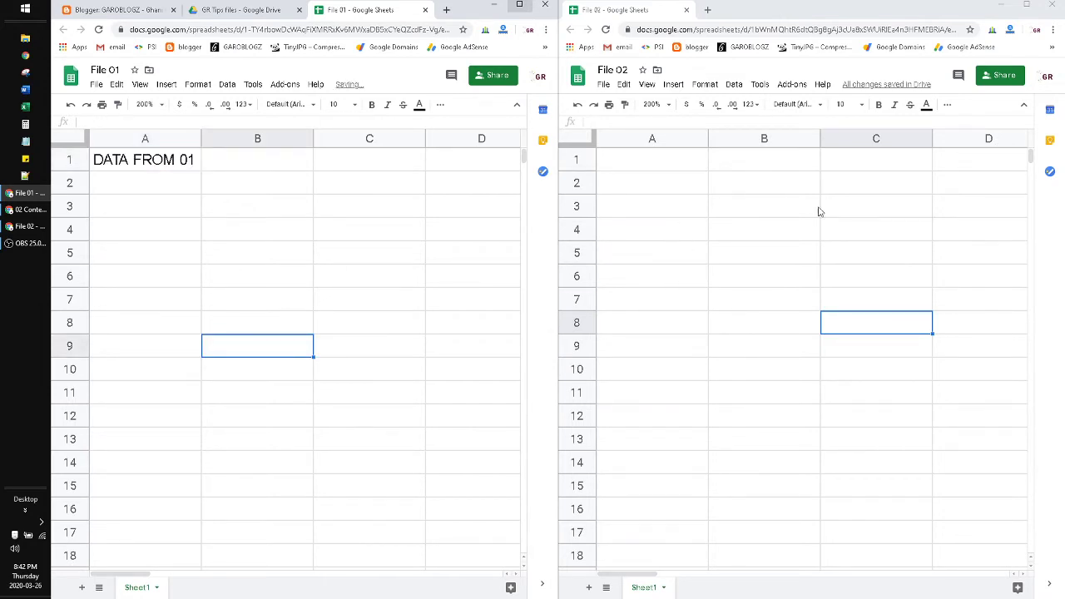
Enter "DATA FROM 02" in cell A1 of File 02
left_click(751, 278)
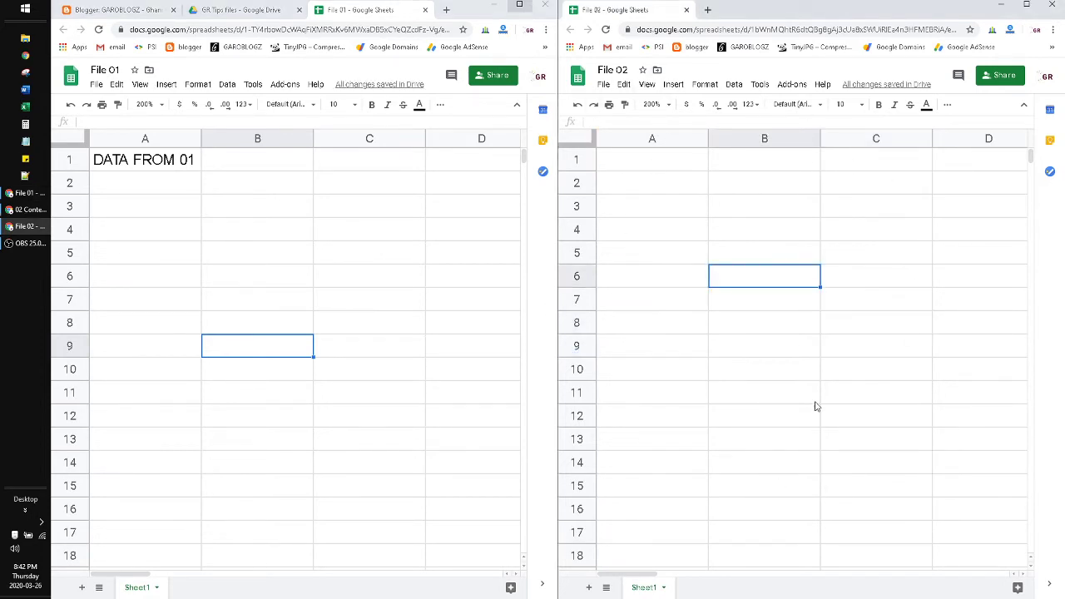
left_click(660, 166)
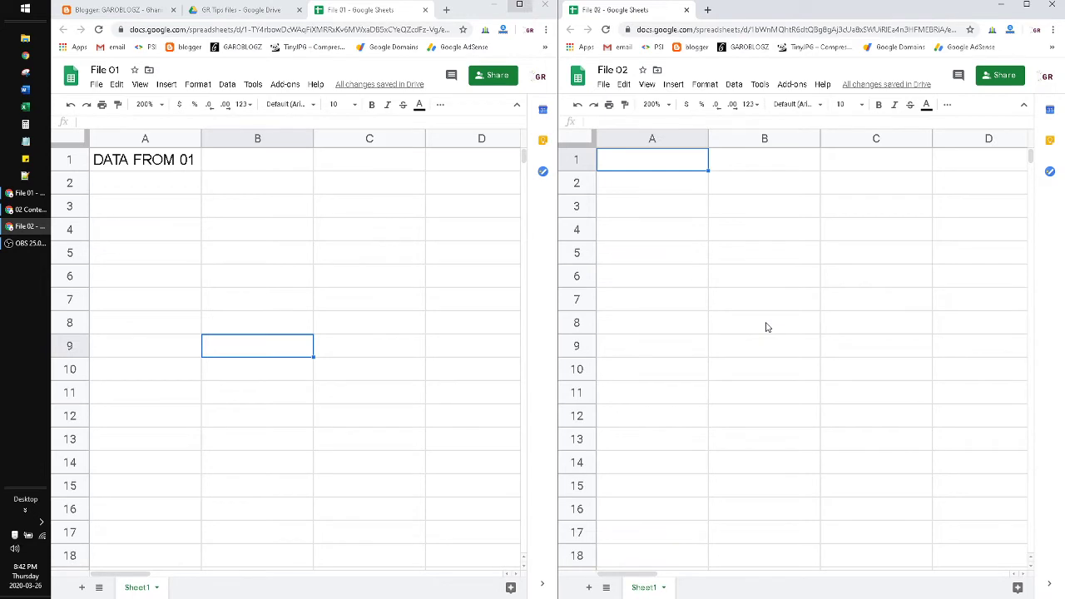
type("DATA")
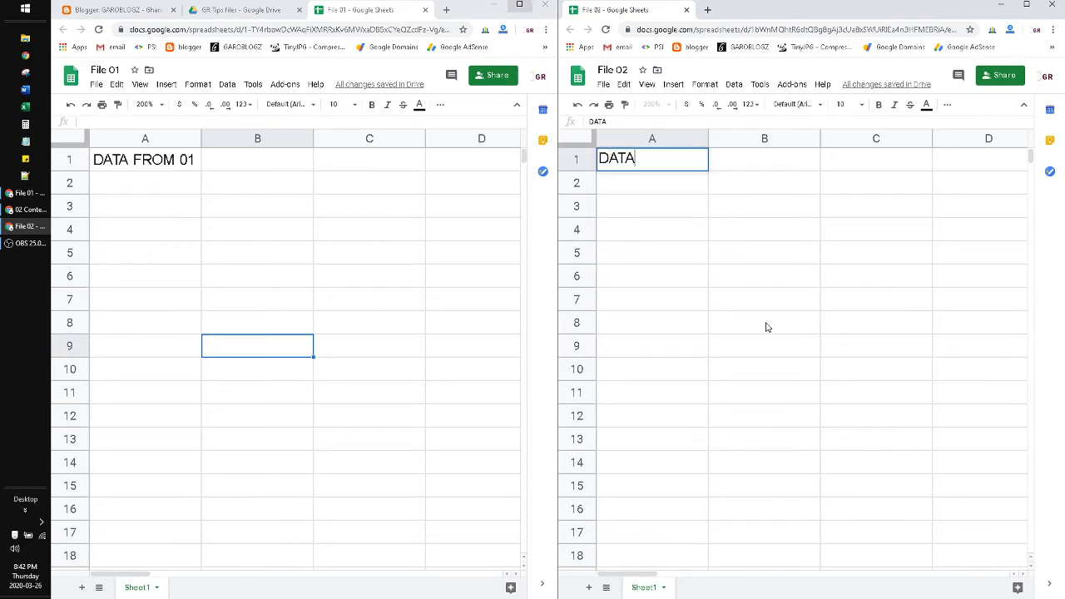
type(" FROM 02")
key("Return")
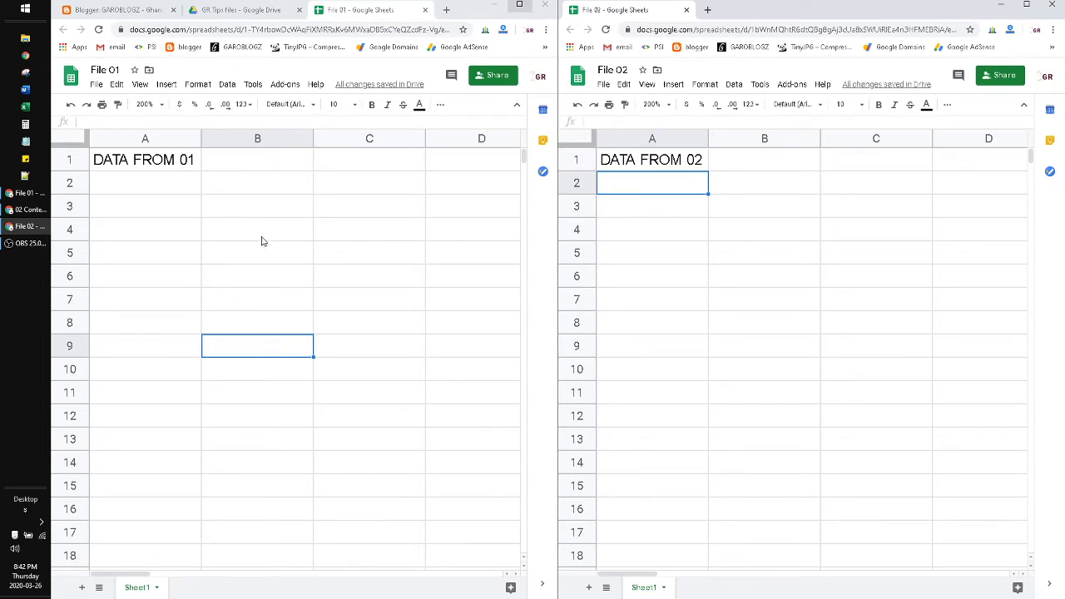
left_click(275, 213)
left_click(862, 301)
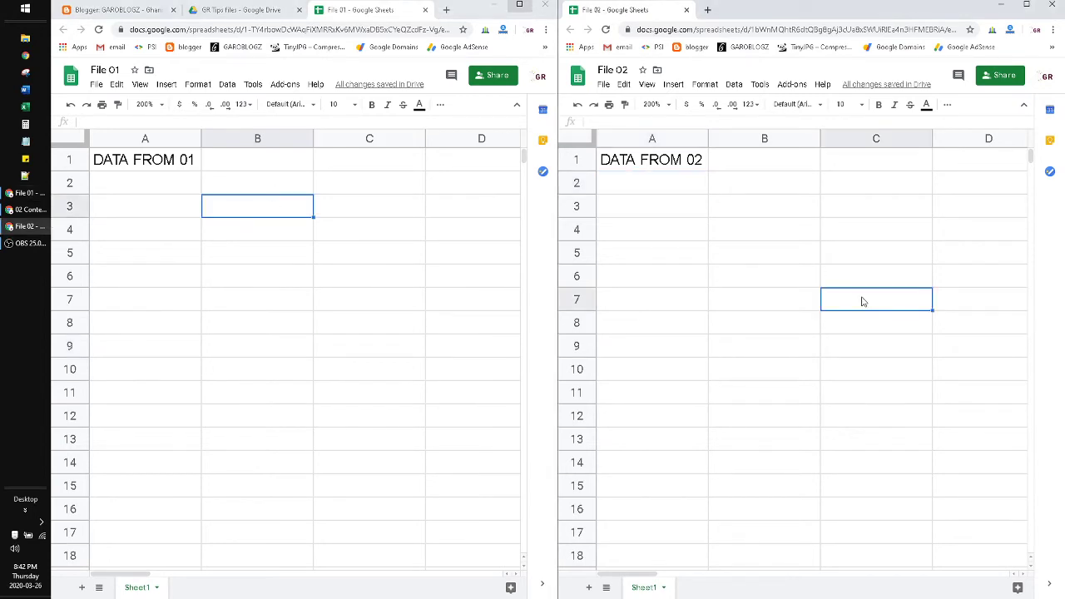
left_click(263, 208)
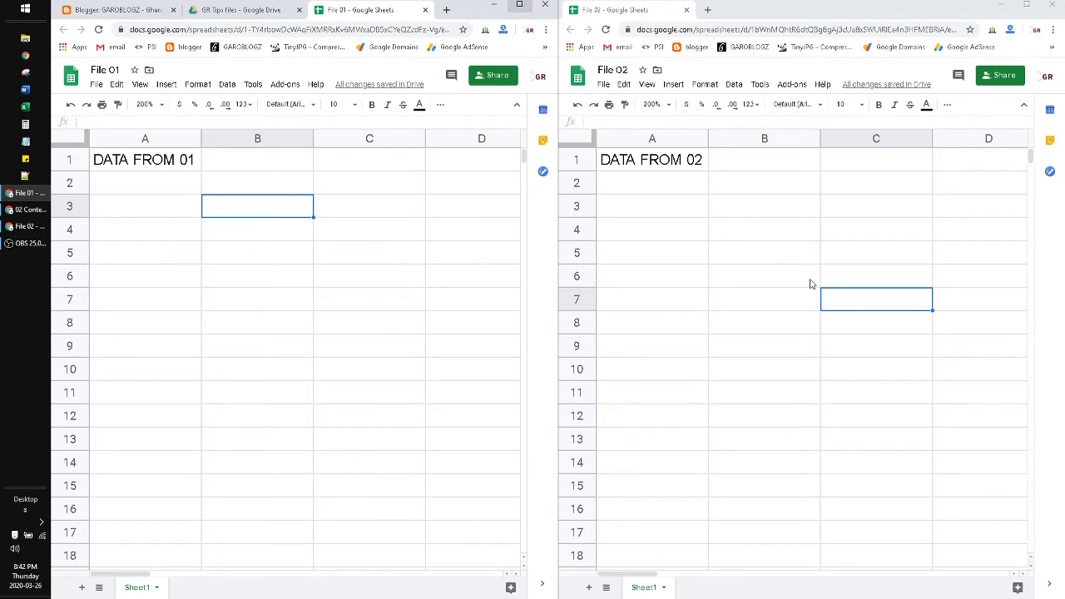
left_click(341, 225)
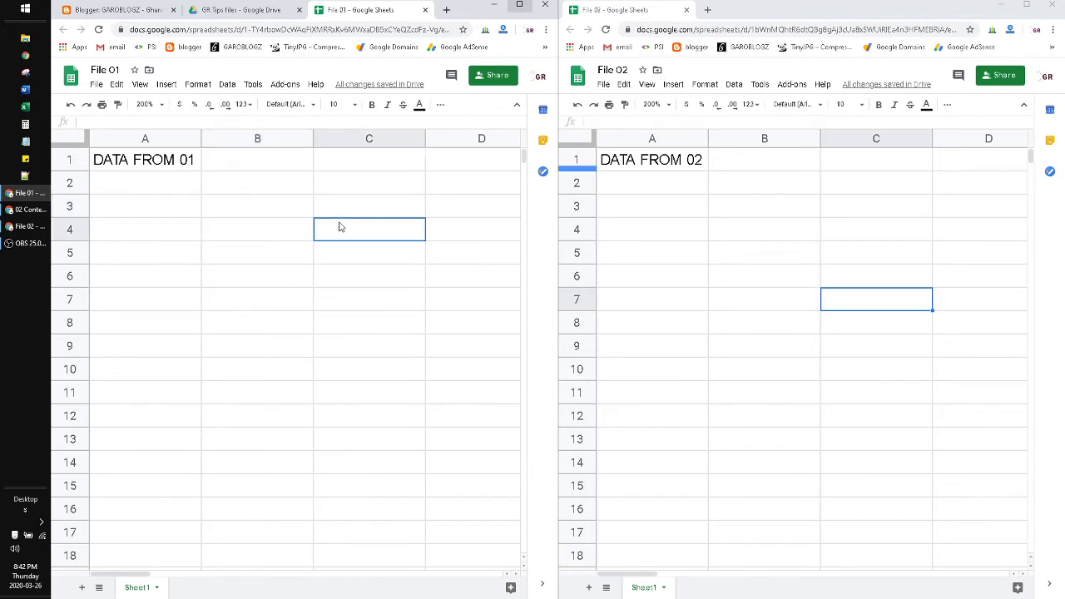
Start an IMPORTRANGE formula in cell A3 of File 01
left_click(148, 210)
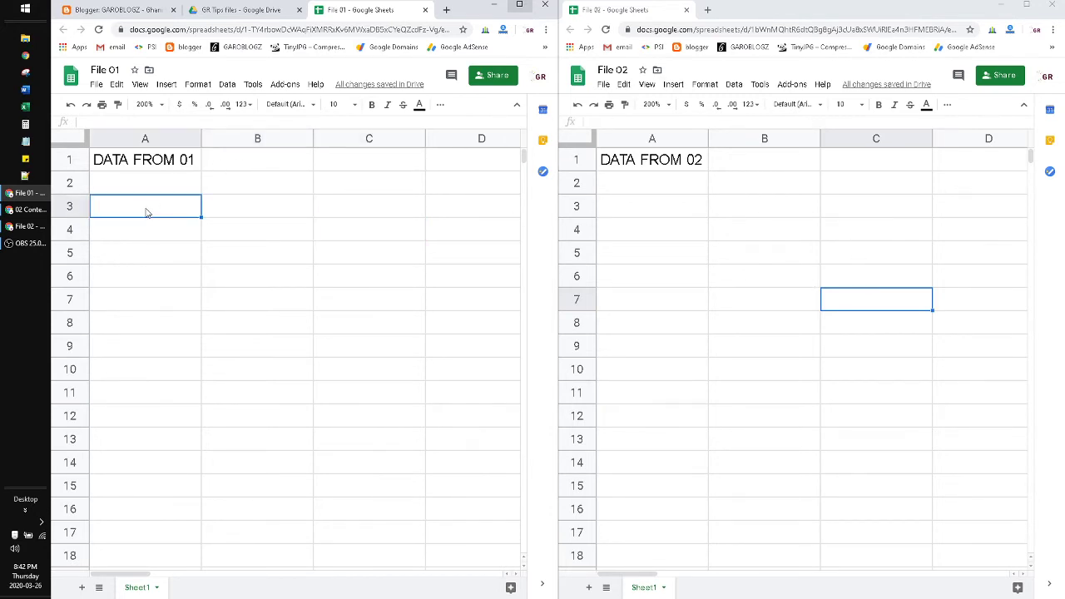
type("=import")
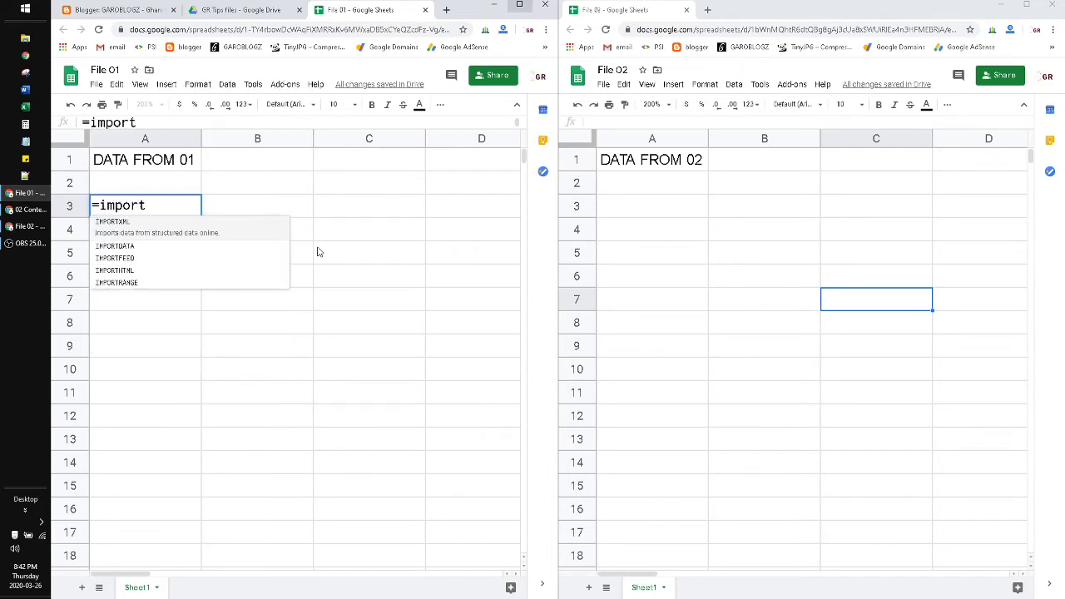
key("Down")
key("Down")
key("Down")
key("Down")
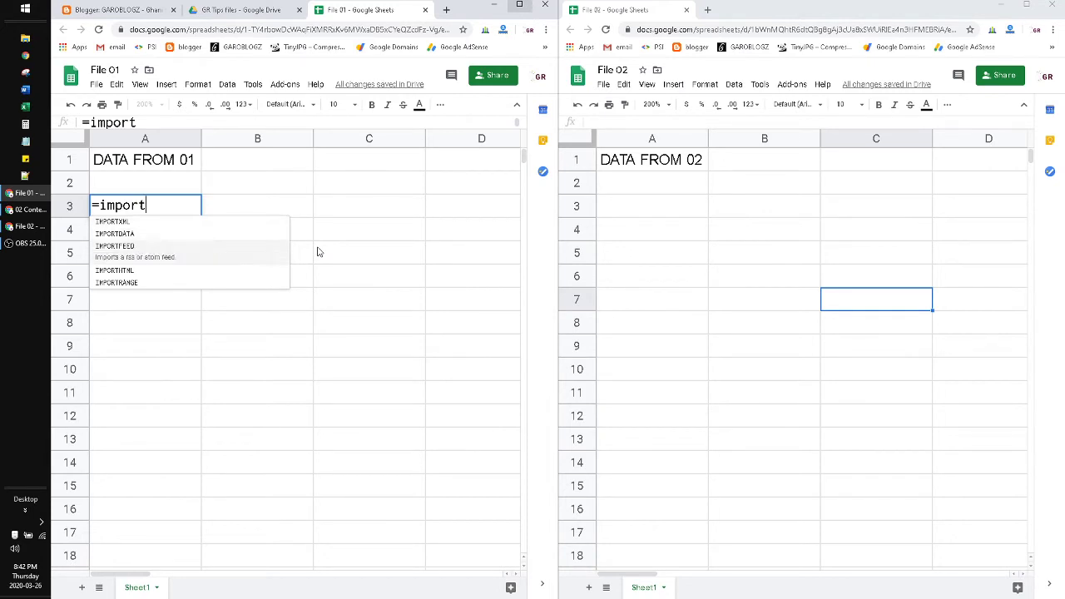
key("Tab")
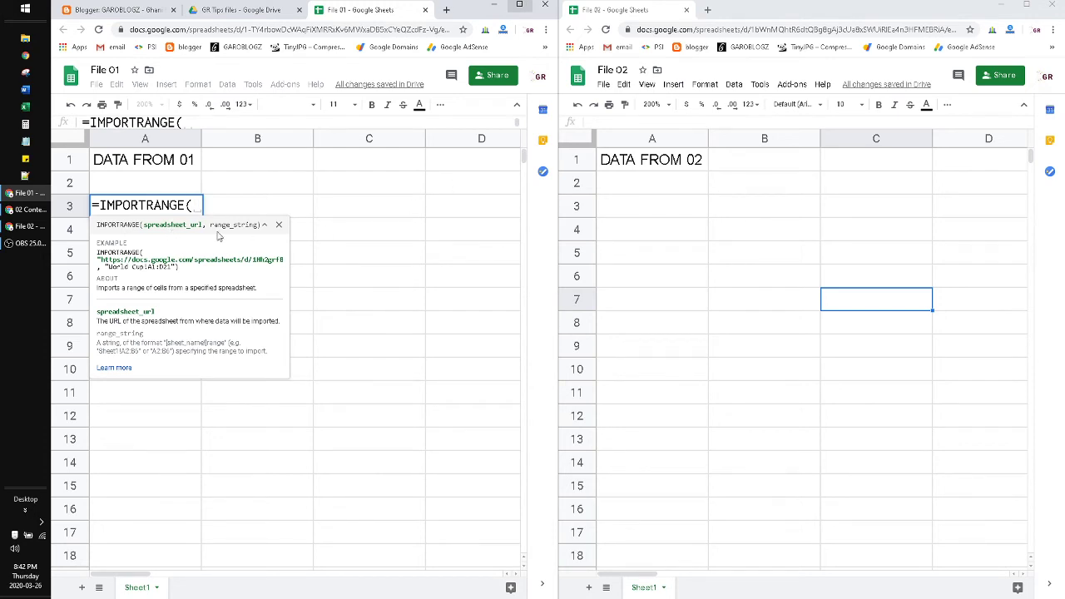
Copy File 02's web address and insert it in quotation marks as the IMPORTRANGE formula's spreadsheet URL
left_click(687, 33)
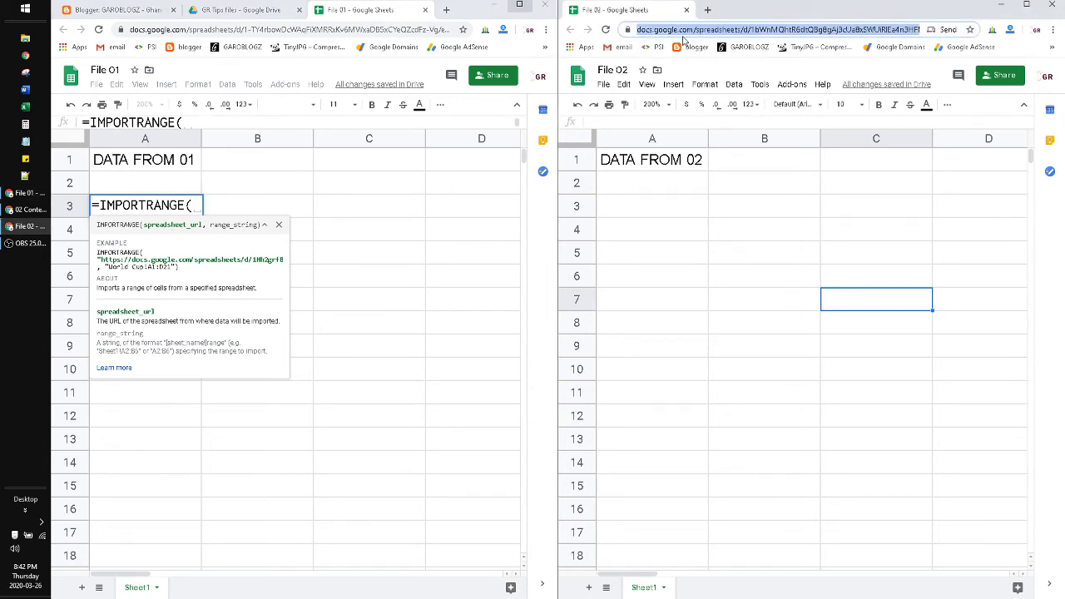
right_click(755, 33)
left_click(799, 110)
left_click(190, 205)
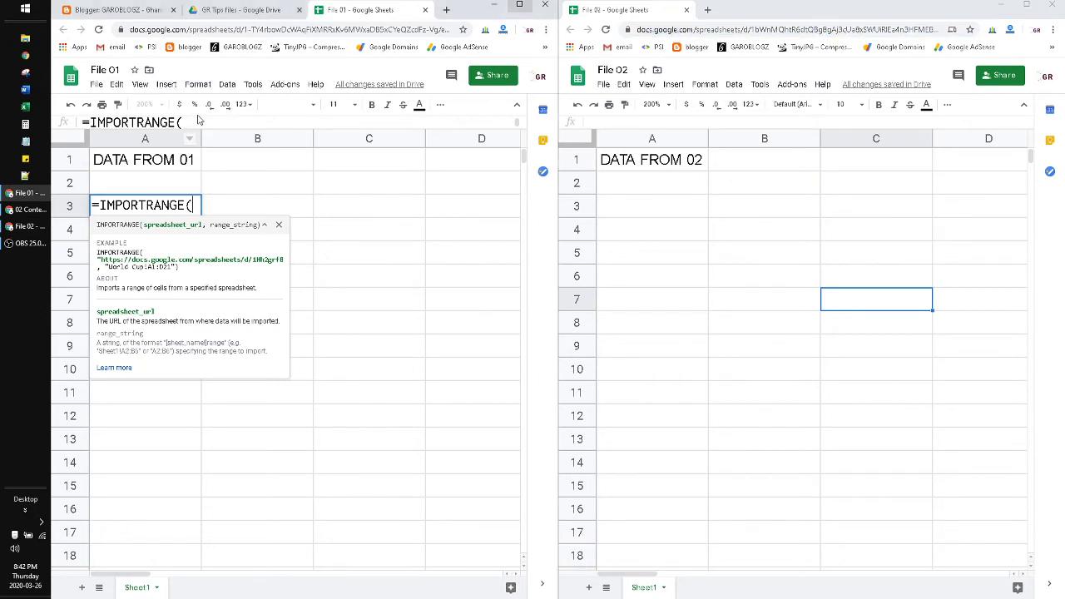
type("\"")
key("ctrl+v")
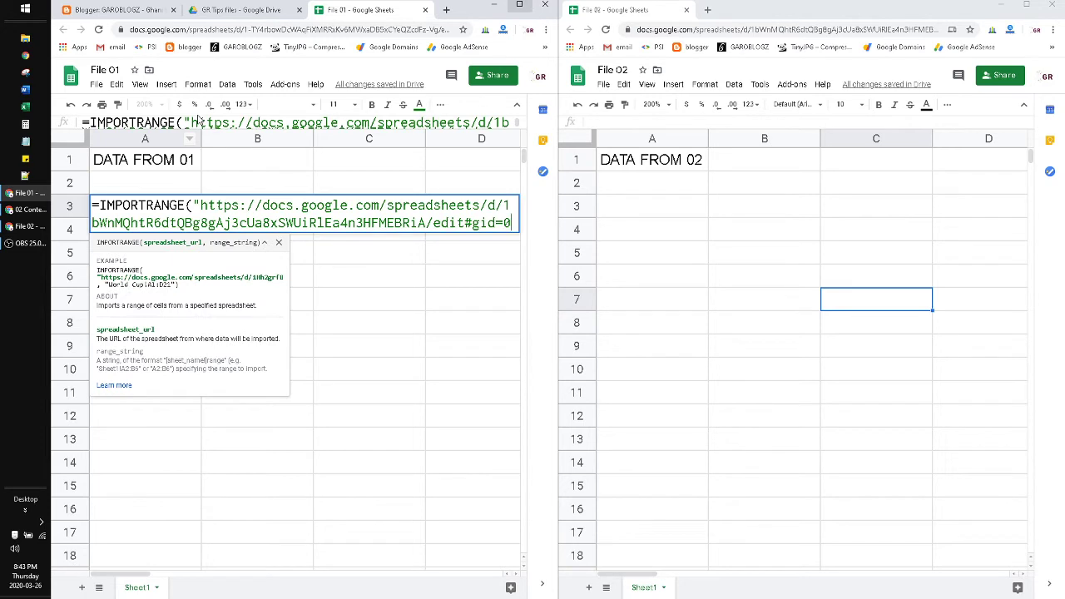
type("\"")
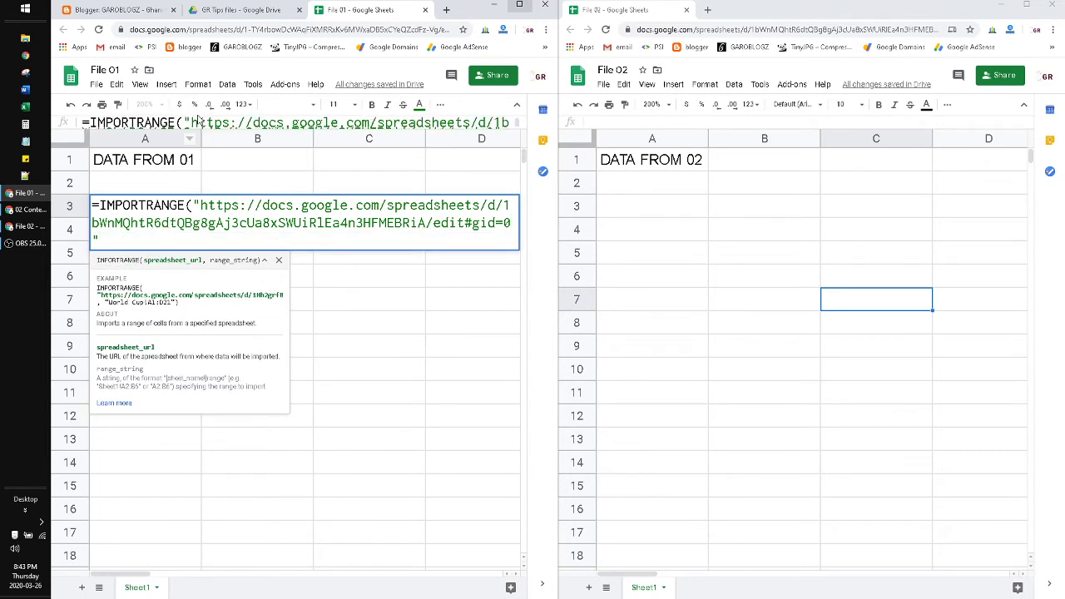
Complete the IMPORTRANGE formula with the range string "Sheet1!A1" and commit it
type(",")
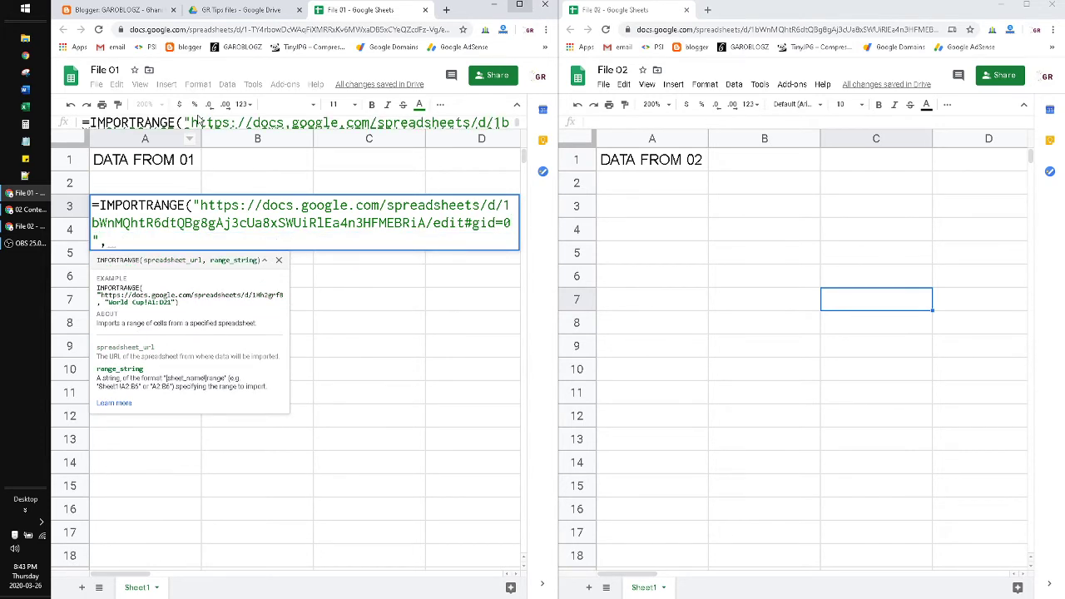
type(" \"")
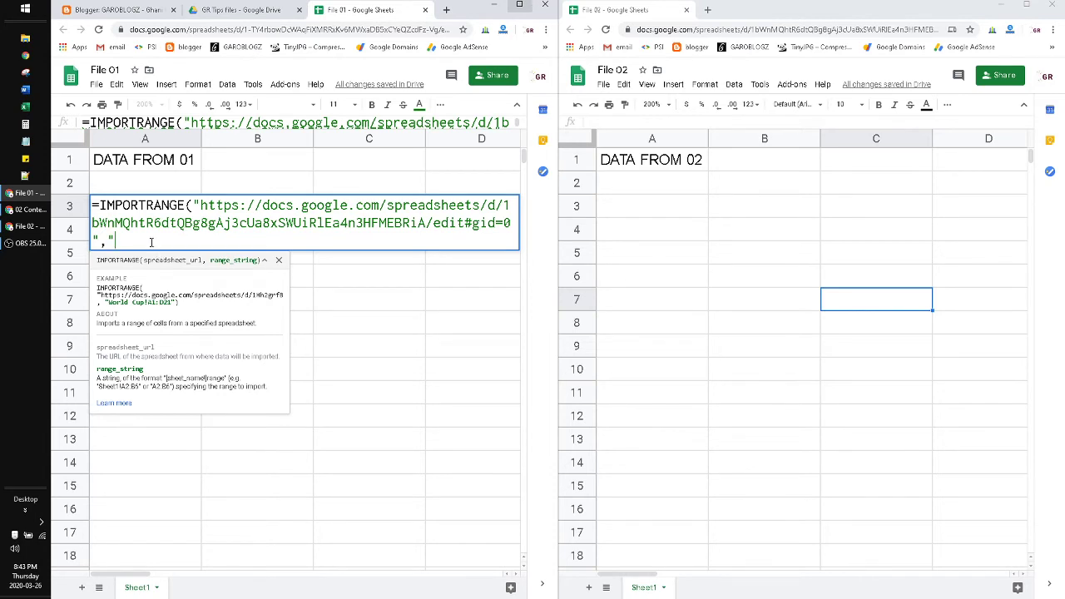
type("Sheet1!A1\")")
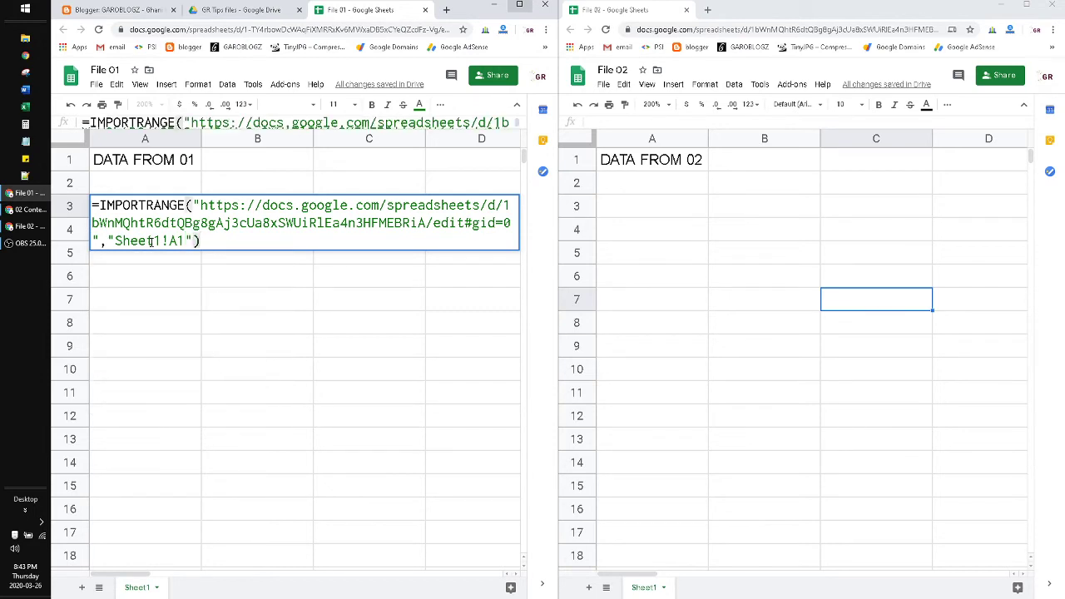
key("Return")
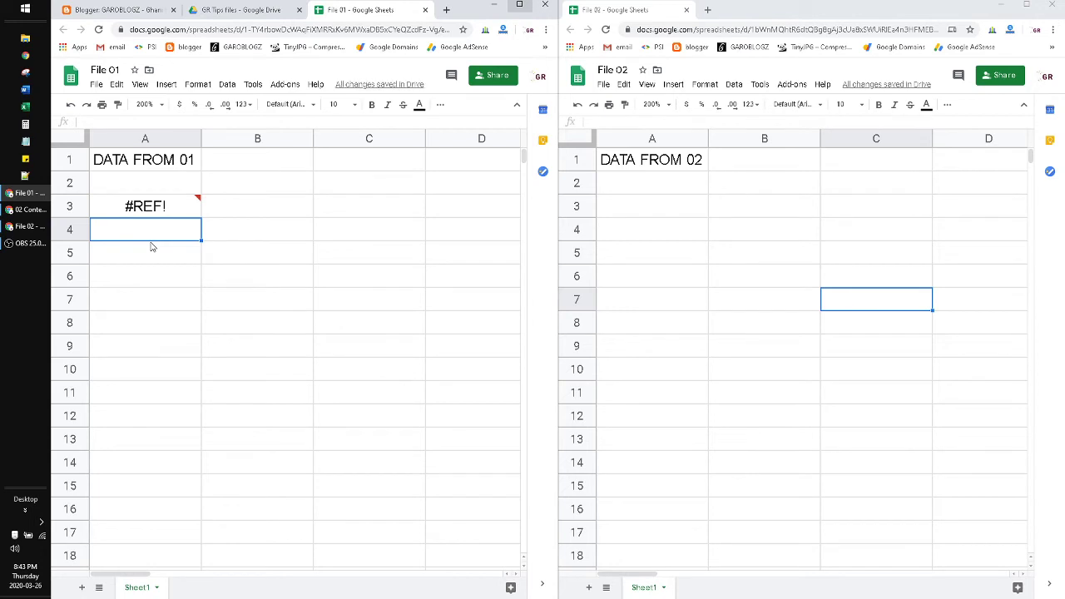
Allow access between the two spreadsheets for the IMPORTRANGE formula in cell A3 of File 01
left_click(144, 210)
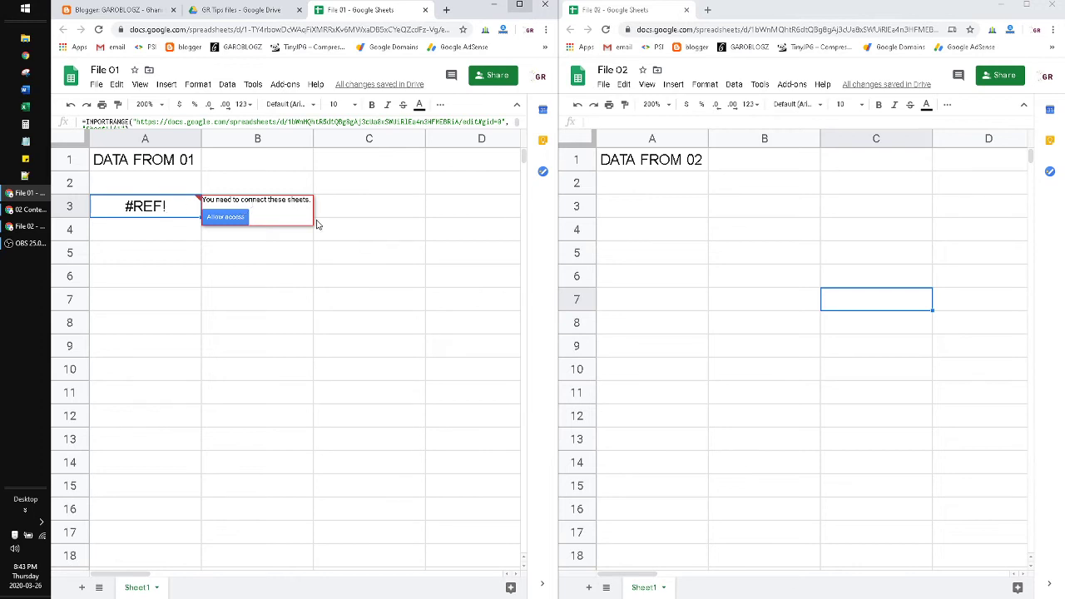
left_click(237, 225)
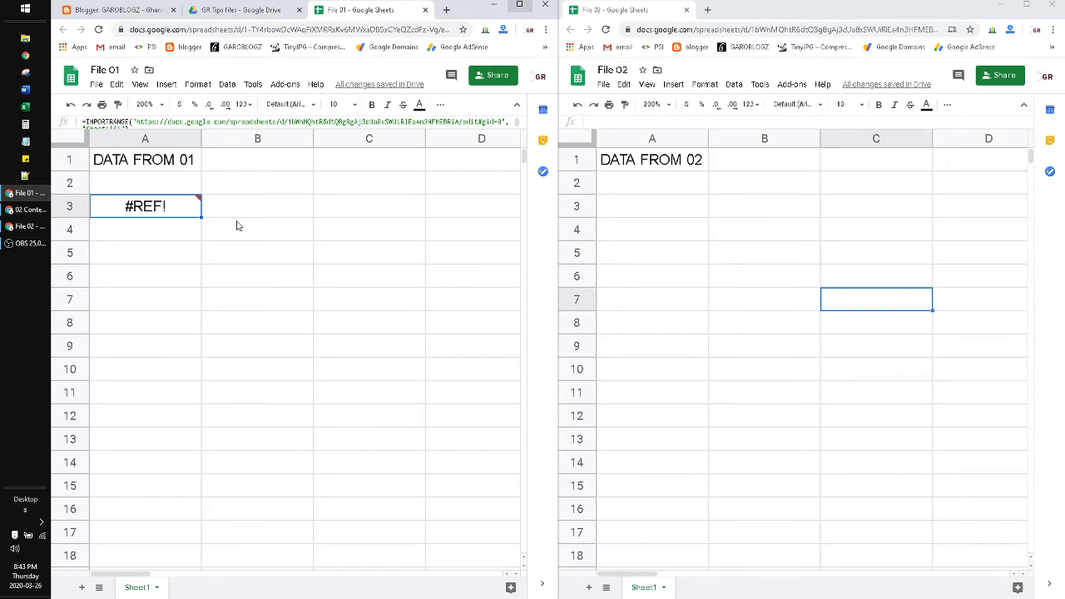
left_click(171, 238)
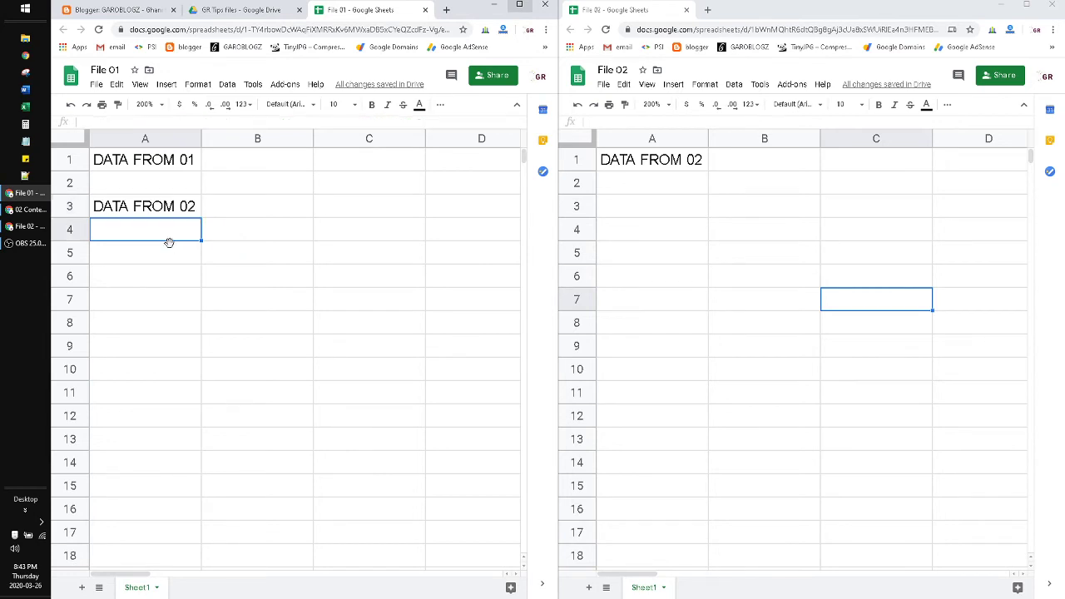
left_click(153, 212)
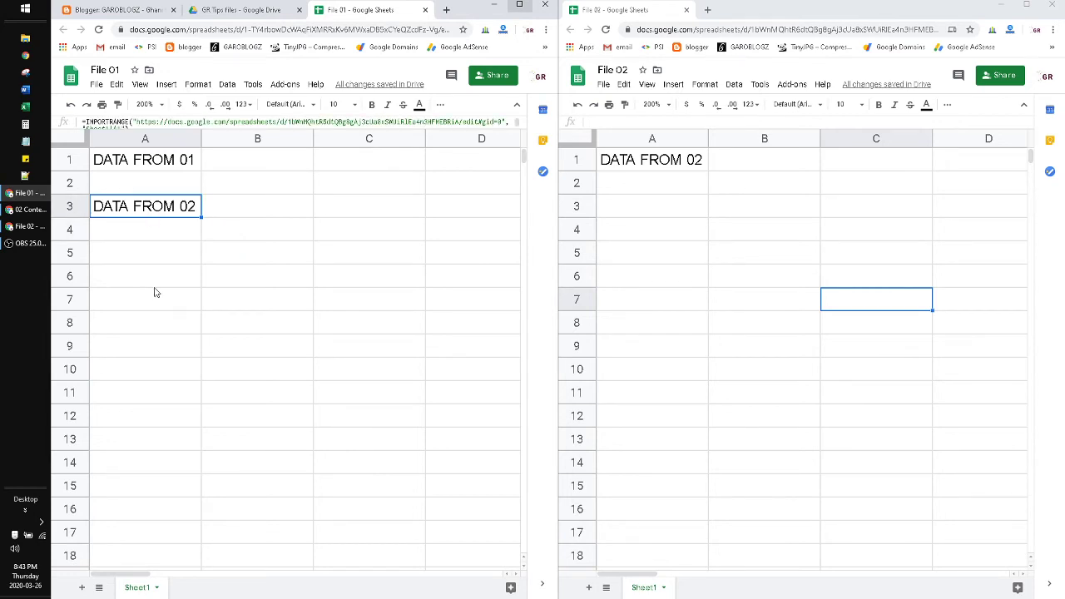
left_click(700, 168)
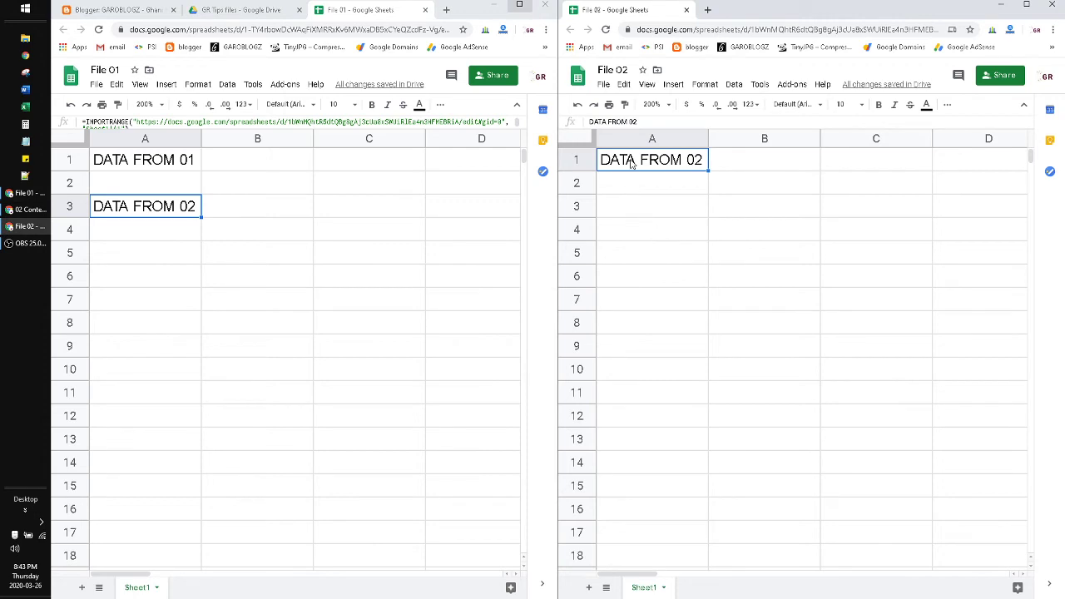
left_click(169, 212)
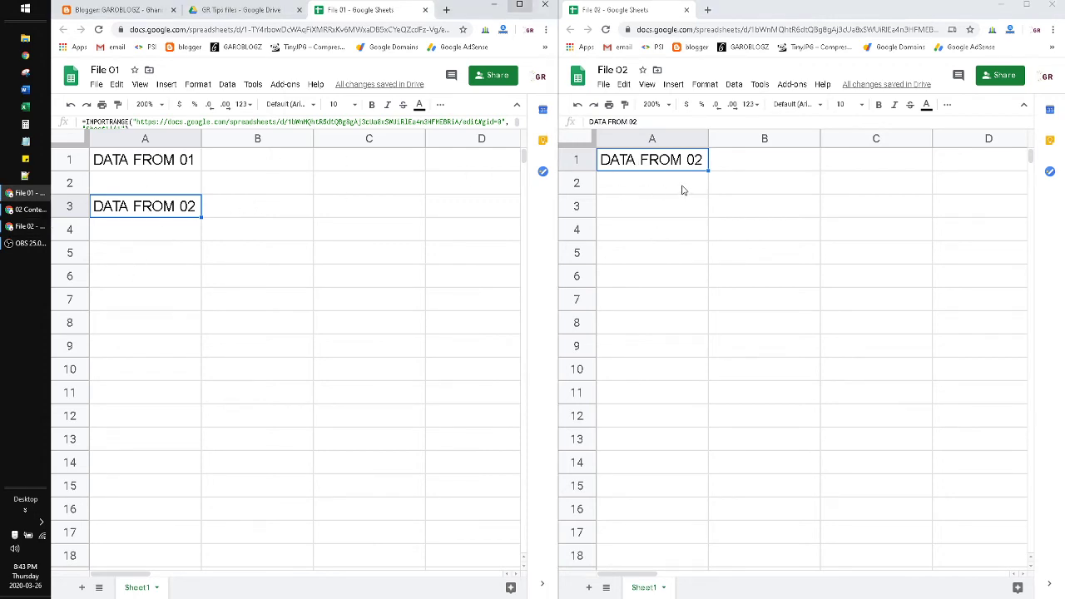
Replace the text in cell A1 of File 02 with "EXAMPLE REAL TIME"
double_click(658, 159)
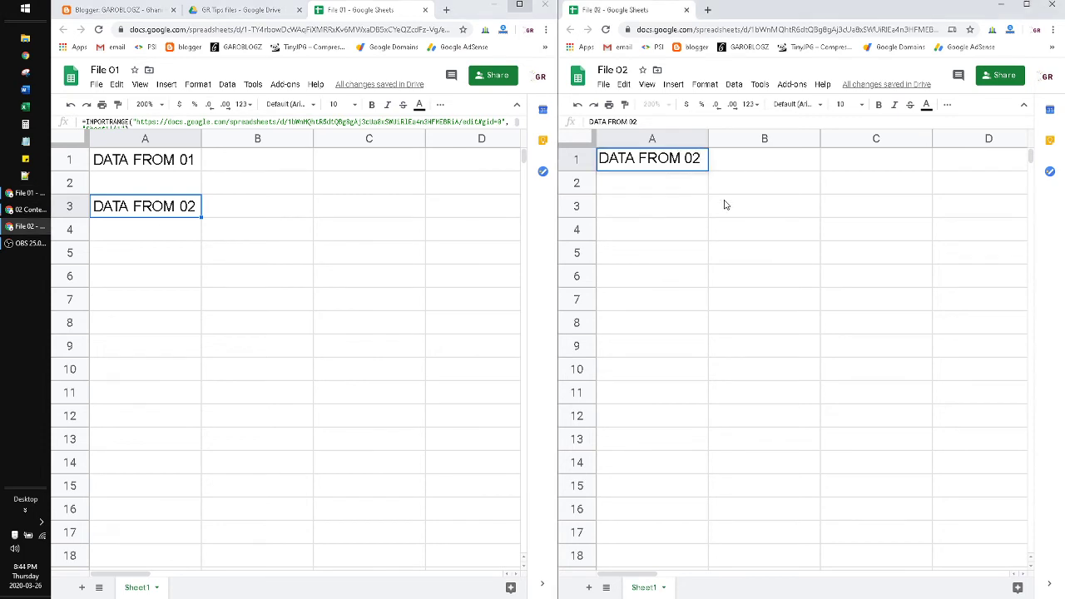
key("BackSpace")
key("BackSpace")
key("BackSpace")
key("BackSpace")
key("BackSpace")
key("BackSpace")
key("BackSpace")
key("BackSpace")
key("BackSpace")
key("BackSpace")
key("BackSpace")
key("BackSpace")
type("EX")
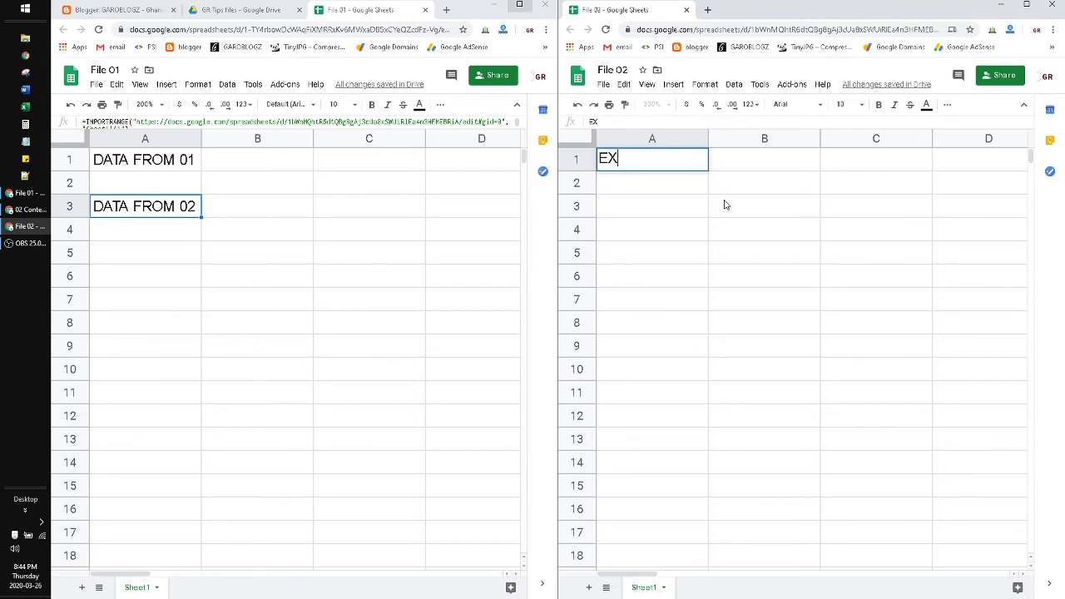
type("AMPLE REAL TIME")
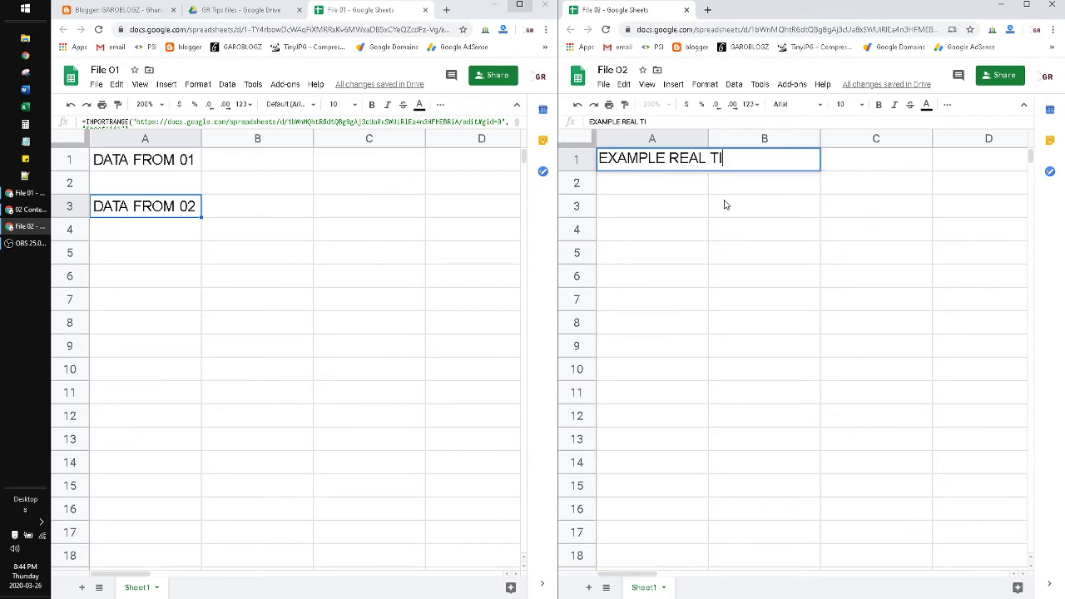
key("Return")
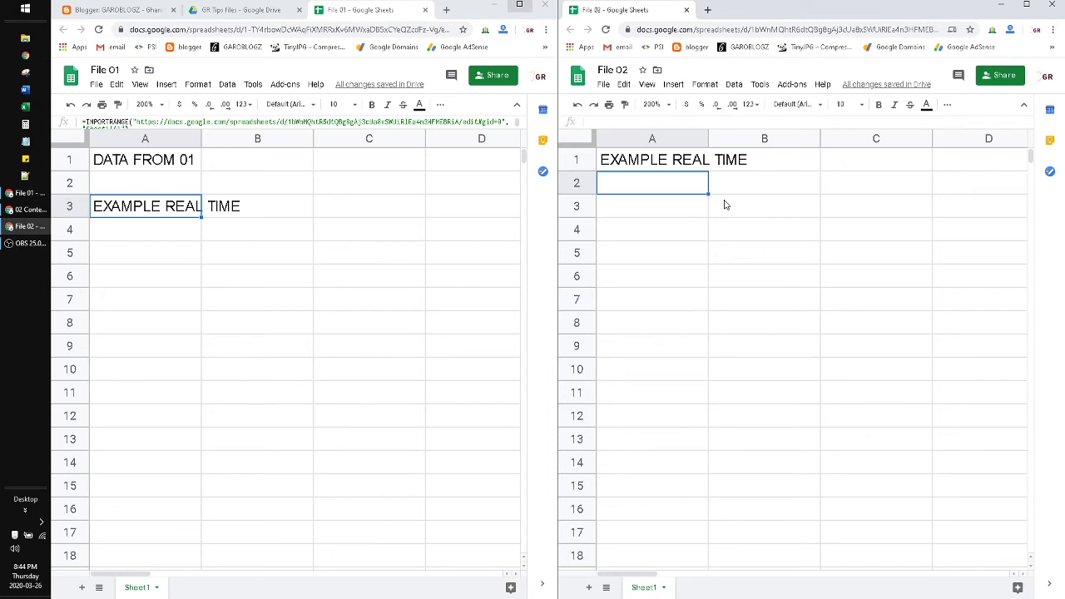
Start an IMPORTHTML formula in cell A3 of File 02
left_click(669, 208)
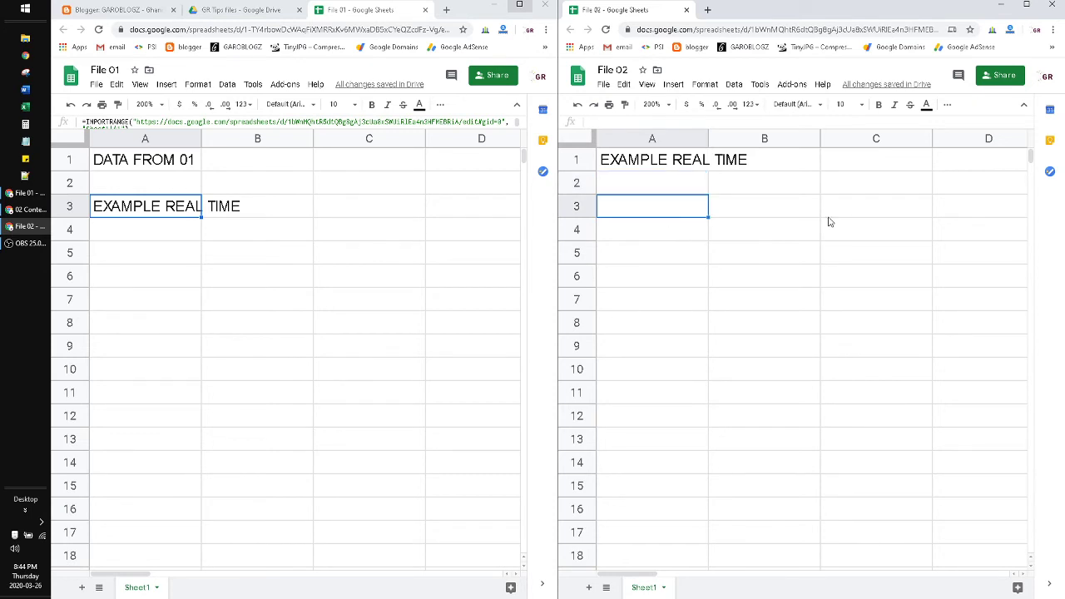
type("=impor")
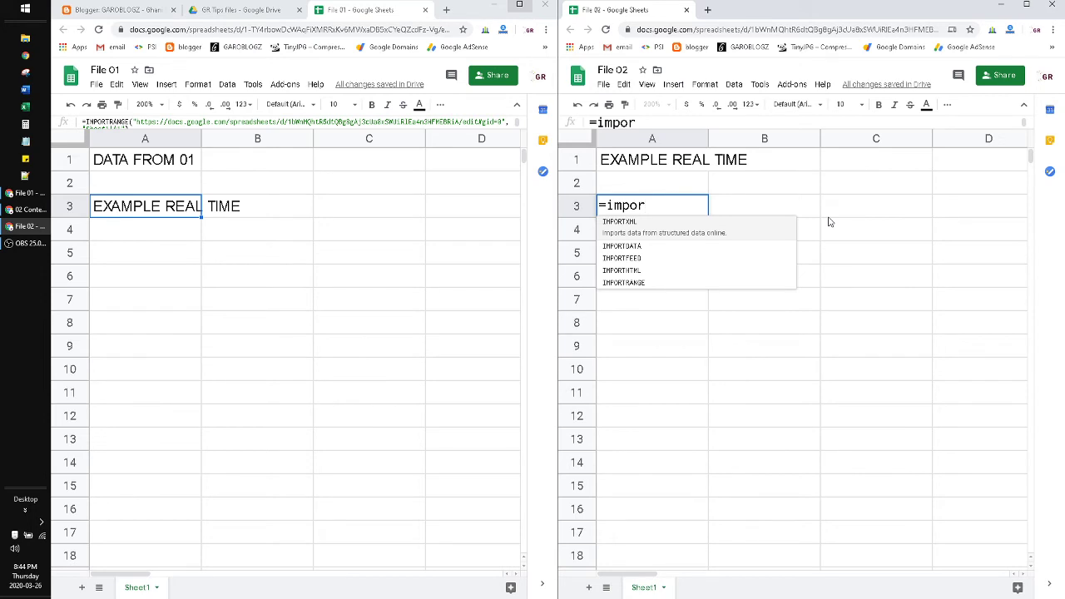
key("Down")
key("Down")
key("Down")
key("Tab")
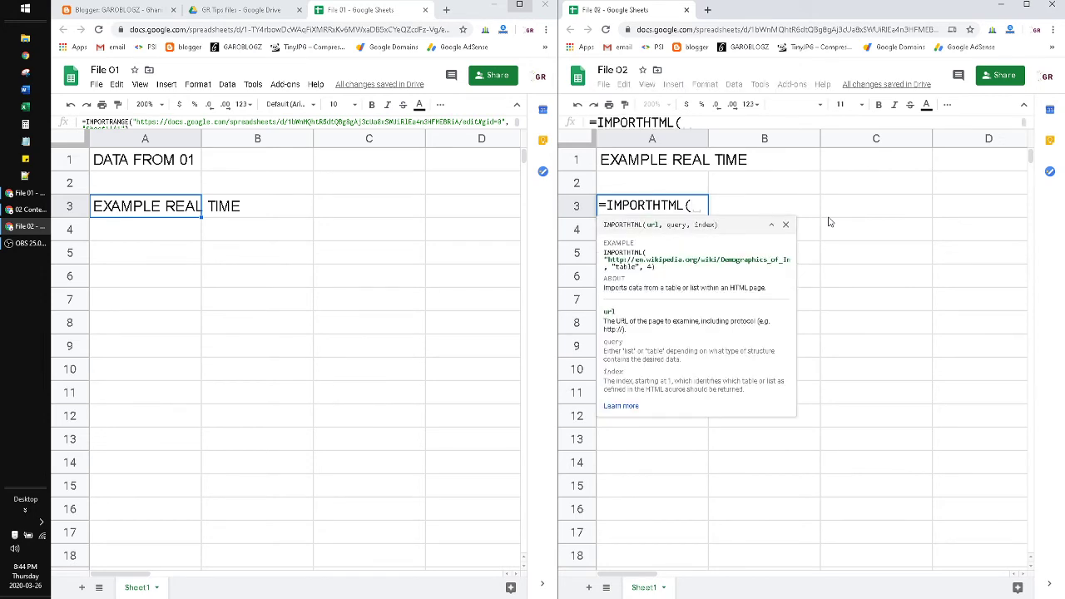
Copy File 01's web address and insert it in quotation marks as the first argument of File 02's A3 formula
left_click(235, 30)
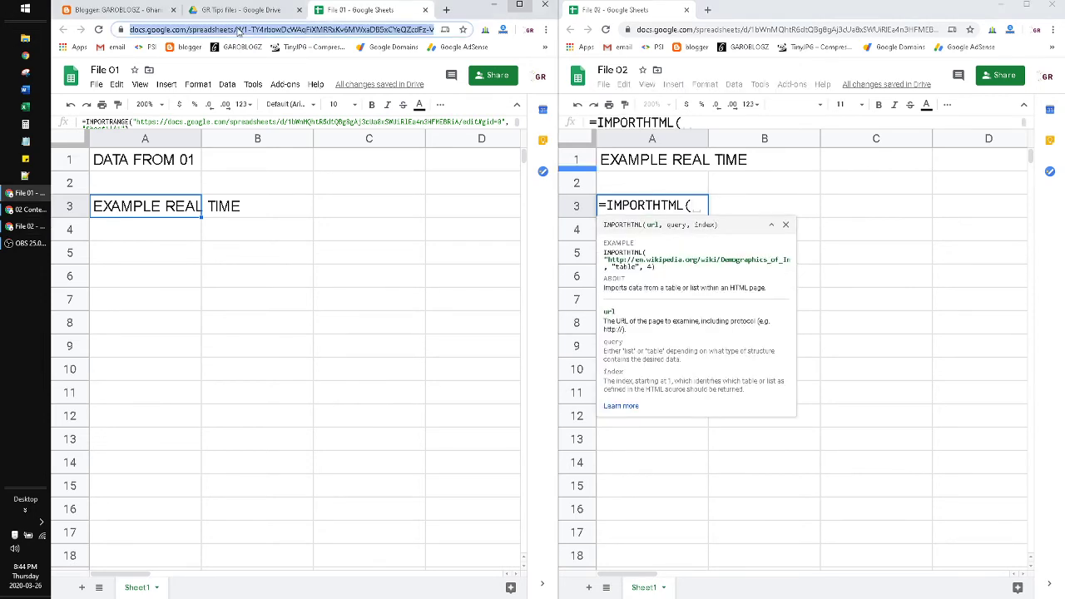
right_click(304, 28)
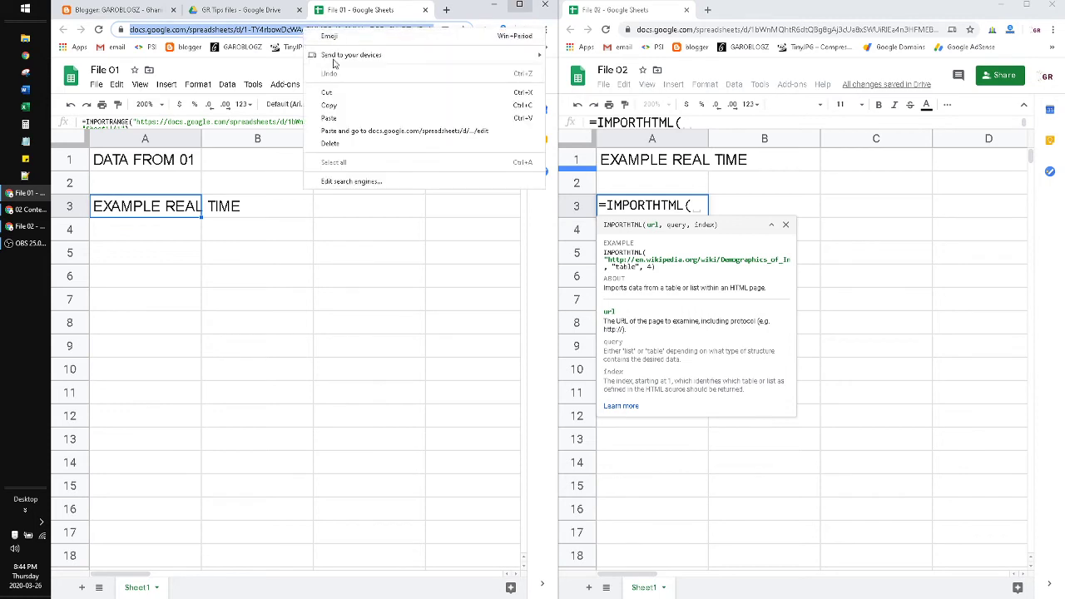
left_click(331, 106)
left_click(704, 122)
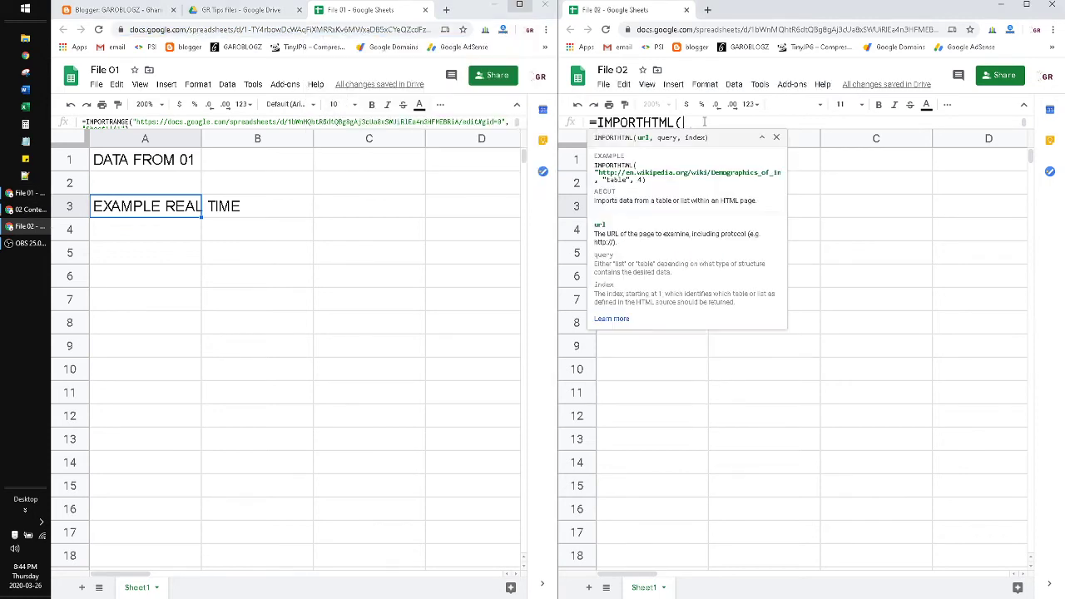
type("\"")
key("ctrl+v")
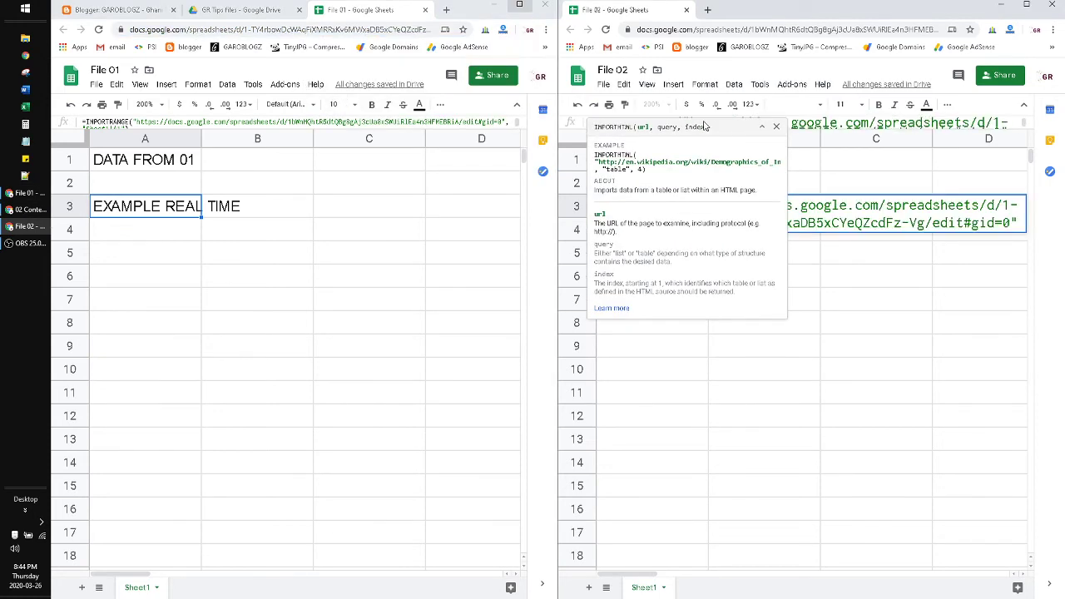
key("BackSpace")
key("BackSpace")
key("BackSpace")
key("BackSpace")
key("BackSpace")
key("BackSpace")
key("BackSpace")
key("BackSpace")
key("BackSpace")
key("BackSpace")
key("BackSpace")
key("BackSpace")
key("BackSpace")
key("BackSpace")
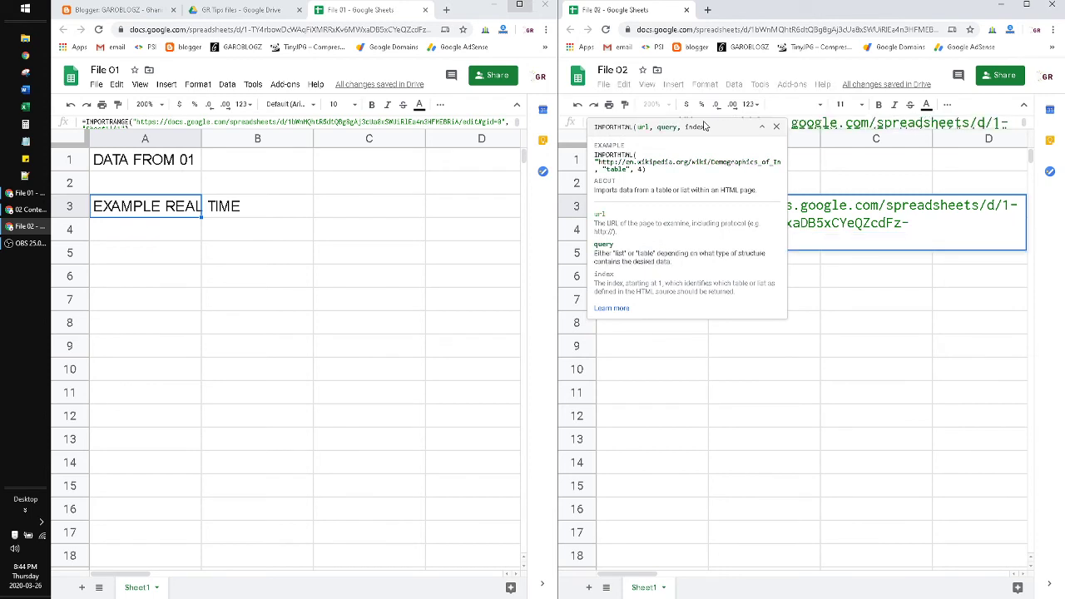
Complete the formula in cell A3 of File 02 with the second argument "Sheet1!A1" and commit it
left_click(776, 127)
type(",")
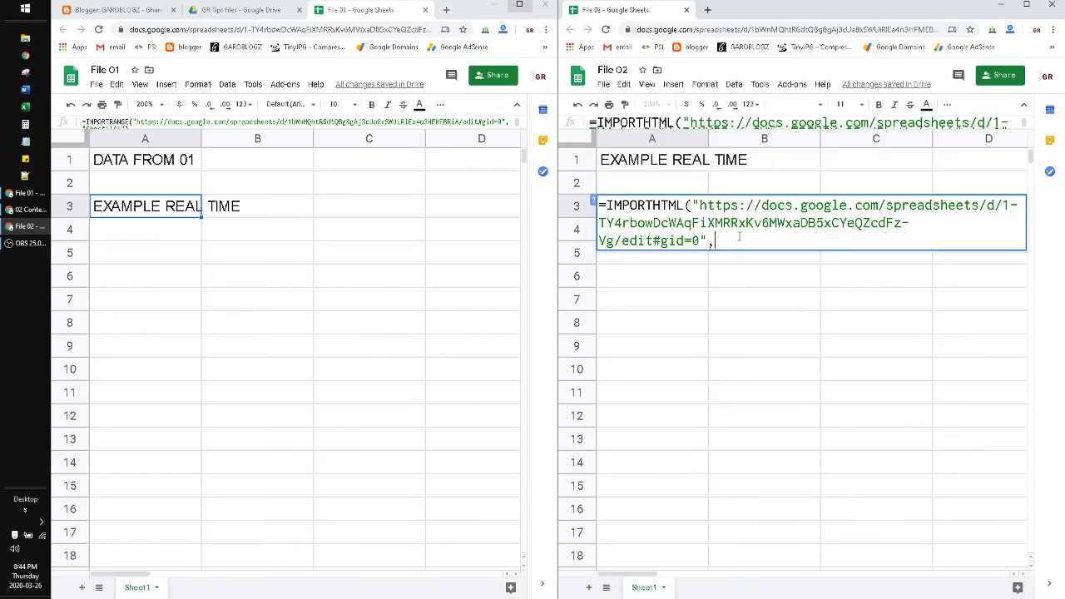
type("\"Sheet1!A1\")")
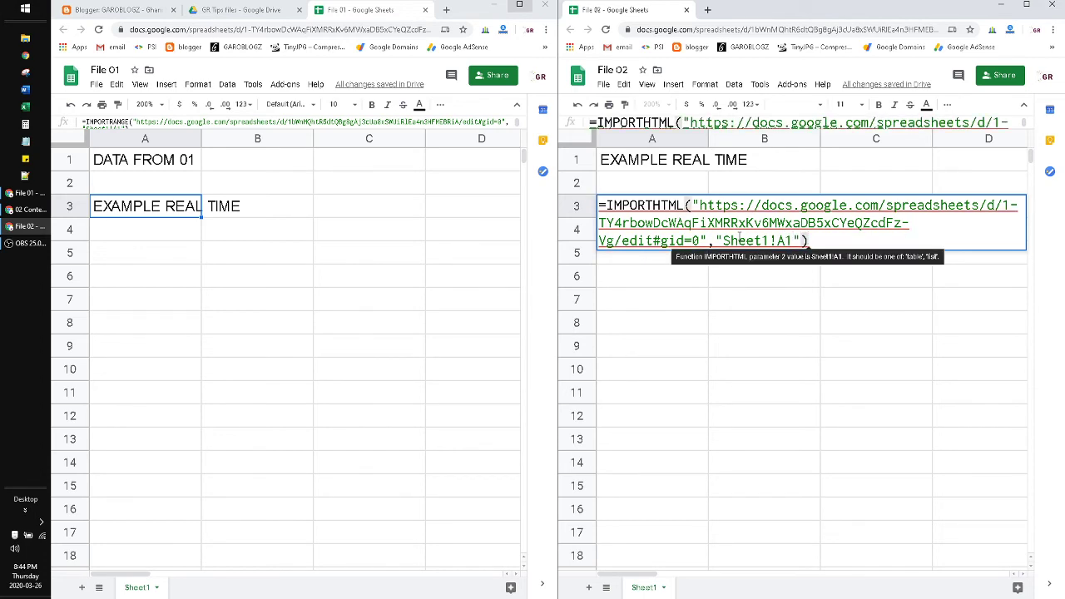
key("Return")
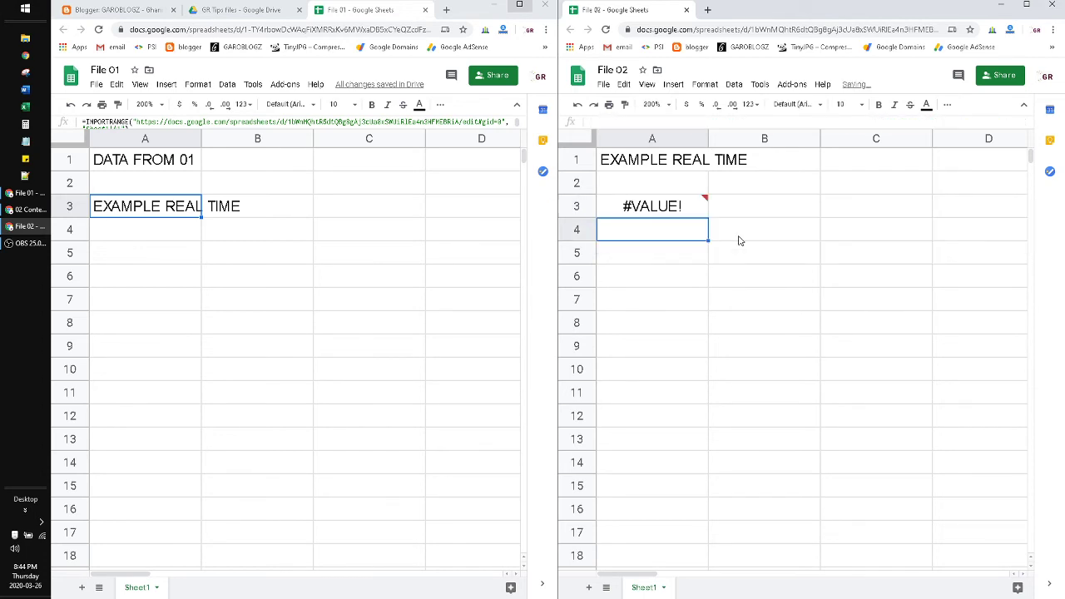
Change the function in File 02's A3 formula to IMPORTRANGE and allow access between the two spreadsheets
left_click(669, 214)
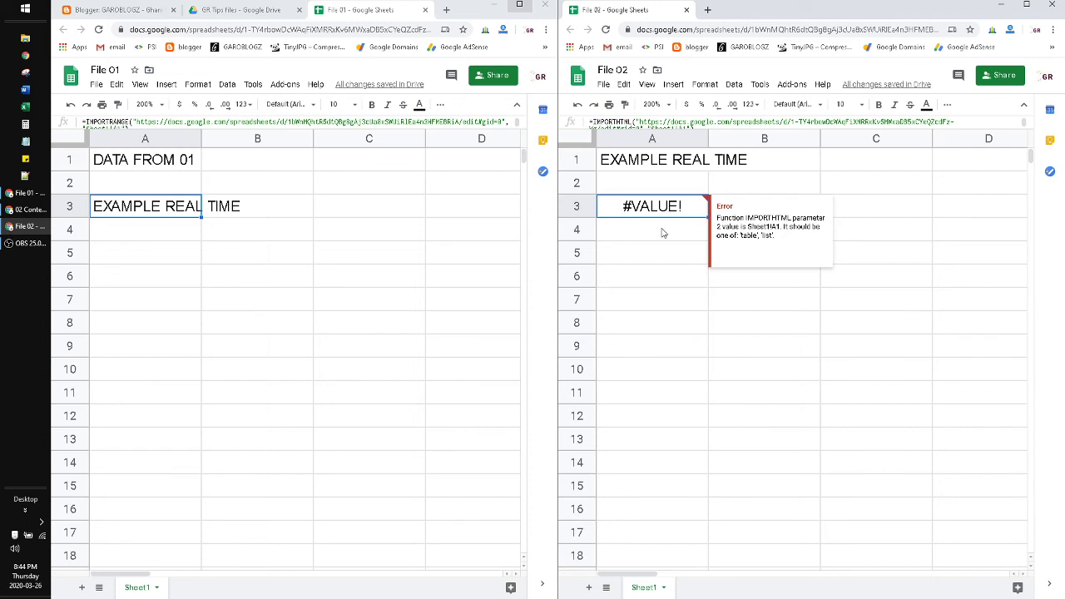
key("F2")
double_click(648, 205)
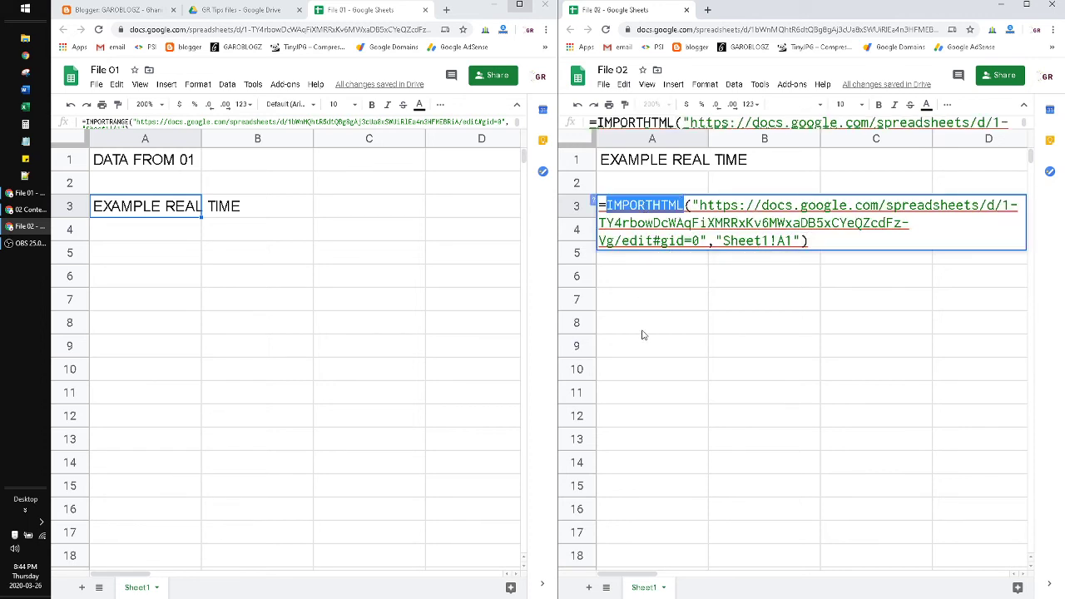
type("IMPORT")
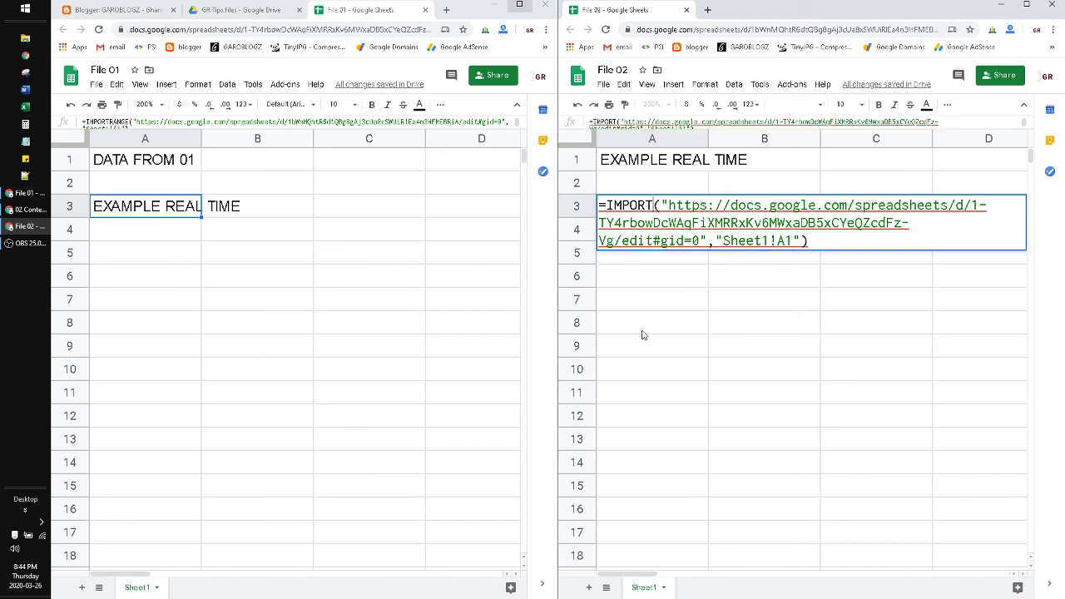
type("RANGE")
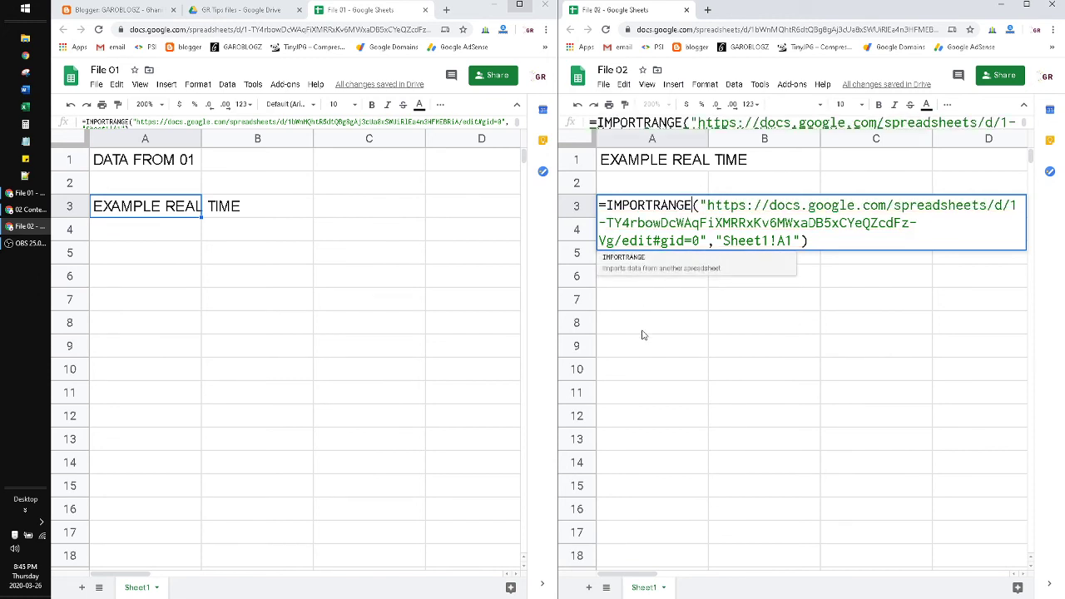
key("Return")
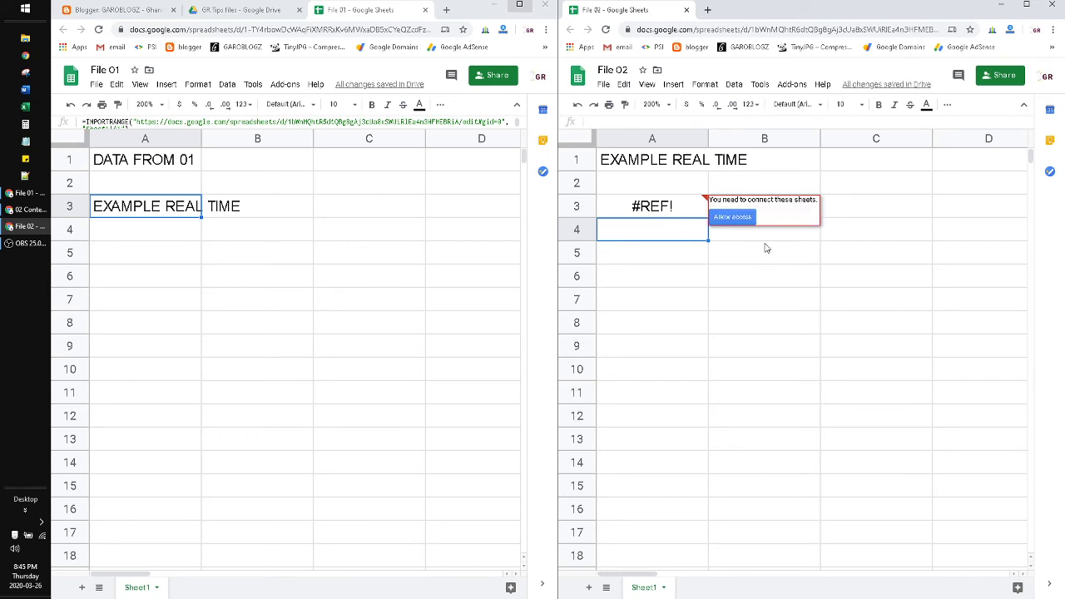
left_click(743, 220)
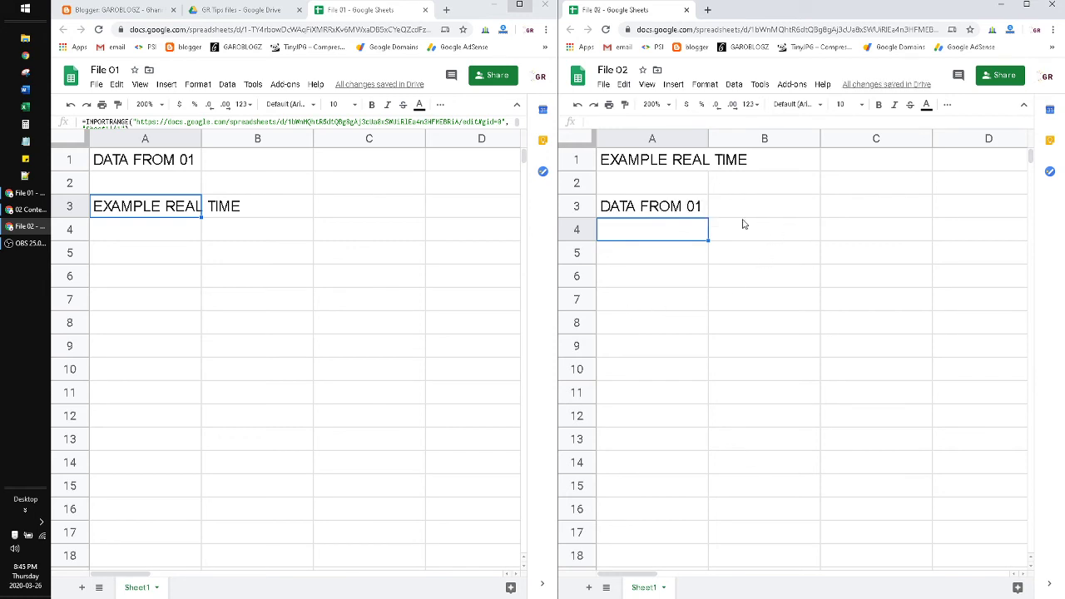
left_click(670, 202)
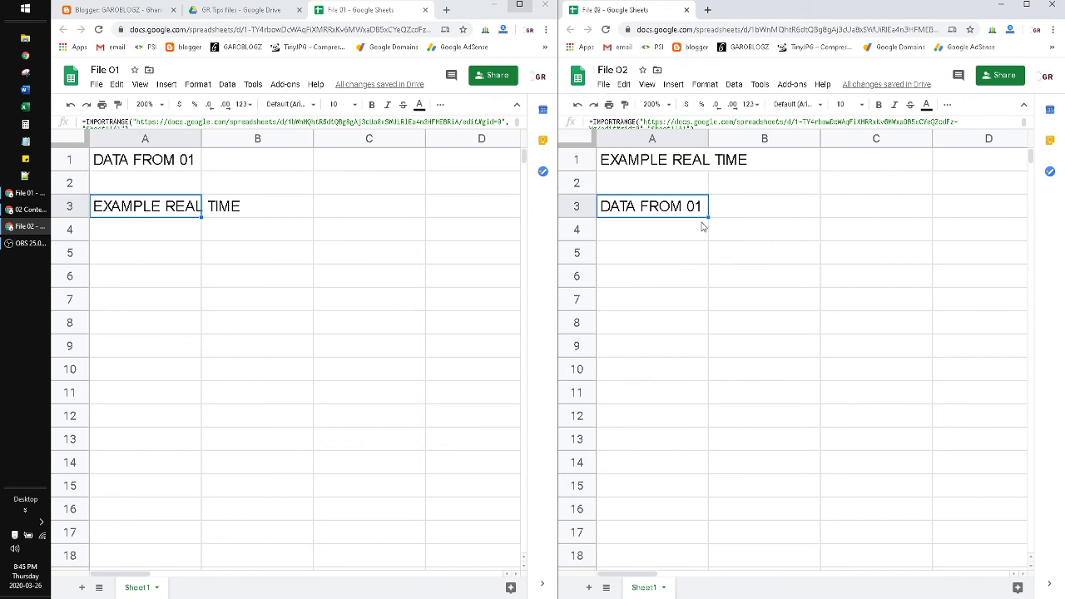
Replace the text in cell A1 of File 01 with "REAL TIME?"
left_click(156, 161)
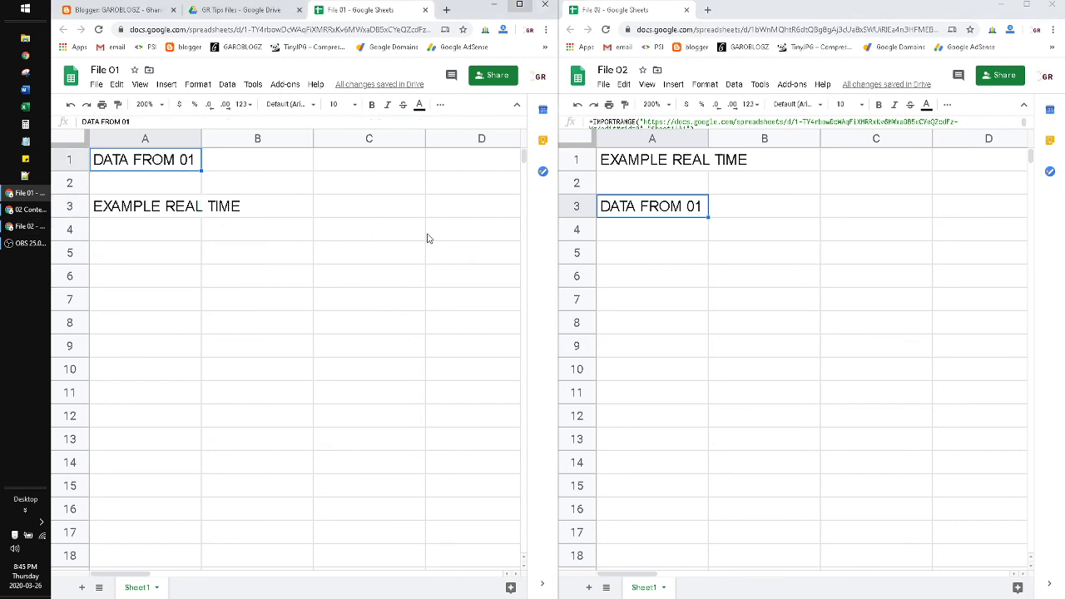
type("REAL T")
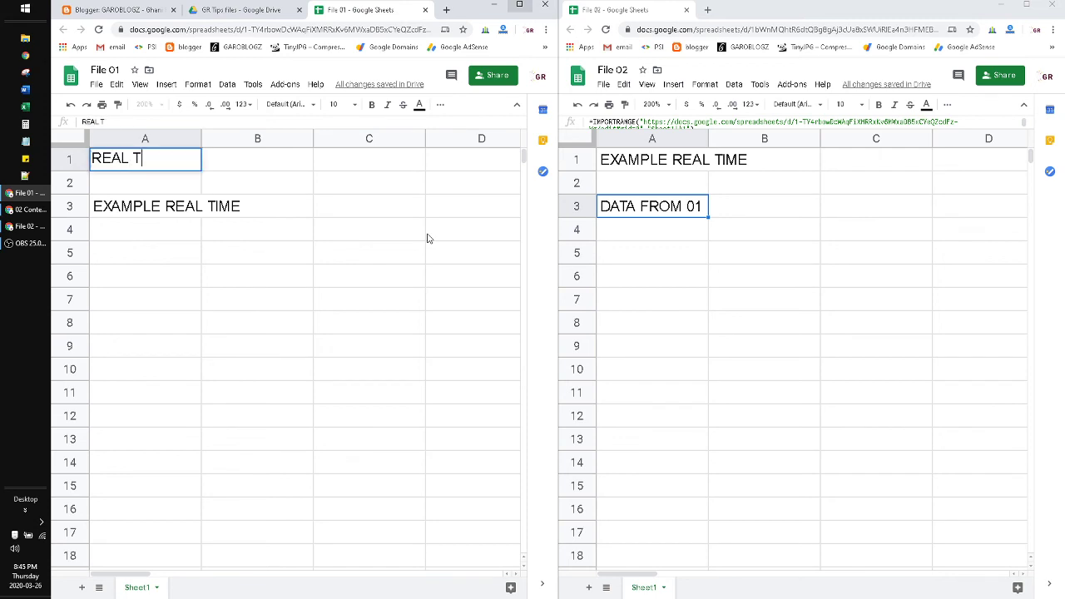
type("IME?")
key("Return")
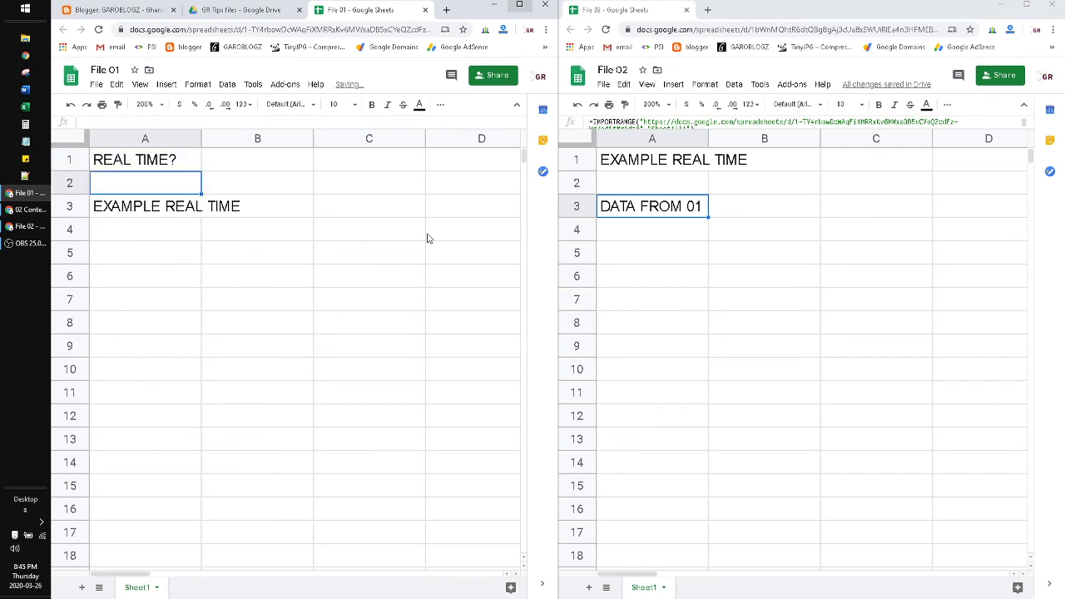